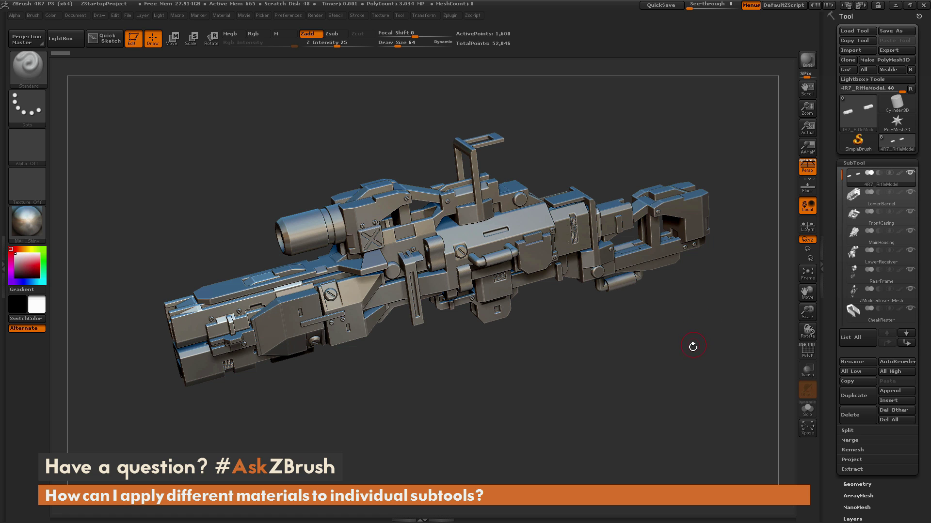
Preview the rifle in MatCap Gorilla, turning it to judge the material.
{"action": "mouse_move", "coordinate": [692, 348]}
{"action": "left_mouse_down"}
{"action": "mouse_move", "coordinate": [691, 335]}
{"action": "mouse_move", "coordinate": [694, 383]}
{"action": "mouse_move", "coordinate": [687, 362]}
{"action": "mouse_move", "coordinate": [696, 363]}
{"action": "left_mouse_up"}
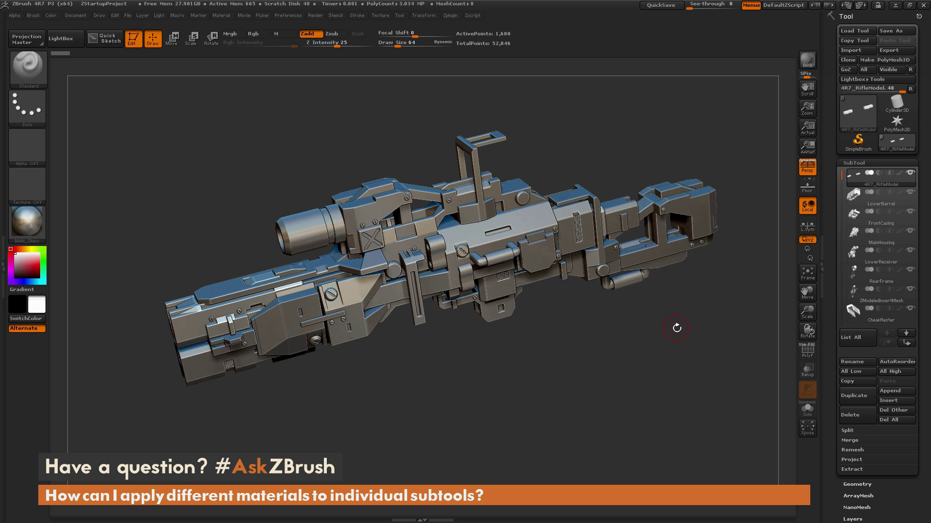
{"action": "mouse_move", "coordinate": [885, 179]}
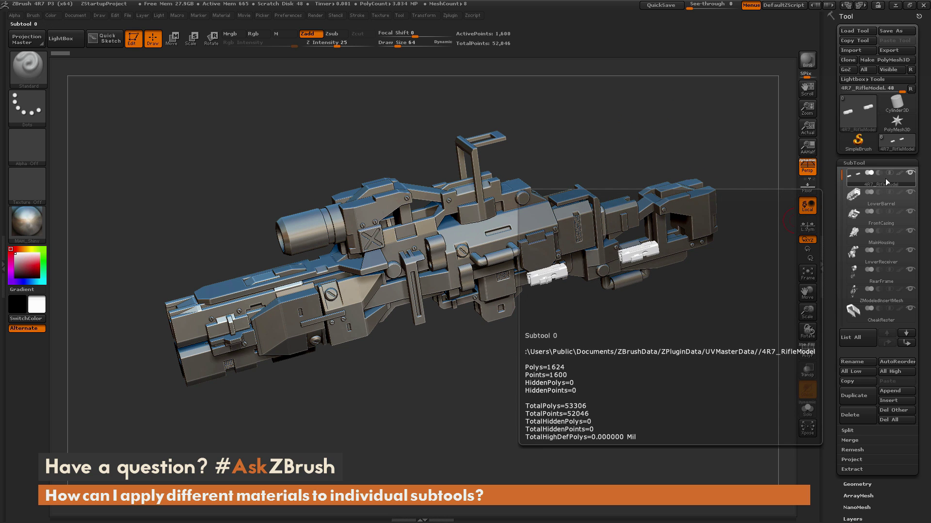
{"action": "mouse_move", "coordinate": [877, 222]}
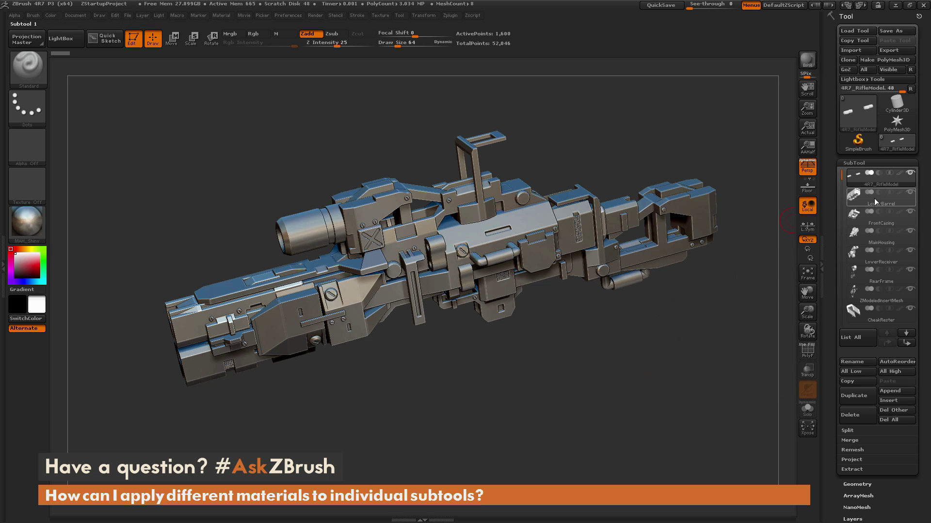
{"action": "mouse_move", "coordinate": [876, 201]}
{"action": "left_click", "coordinate": [27, 223]}
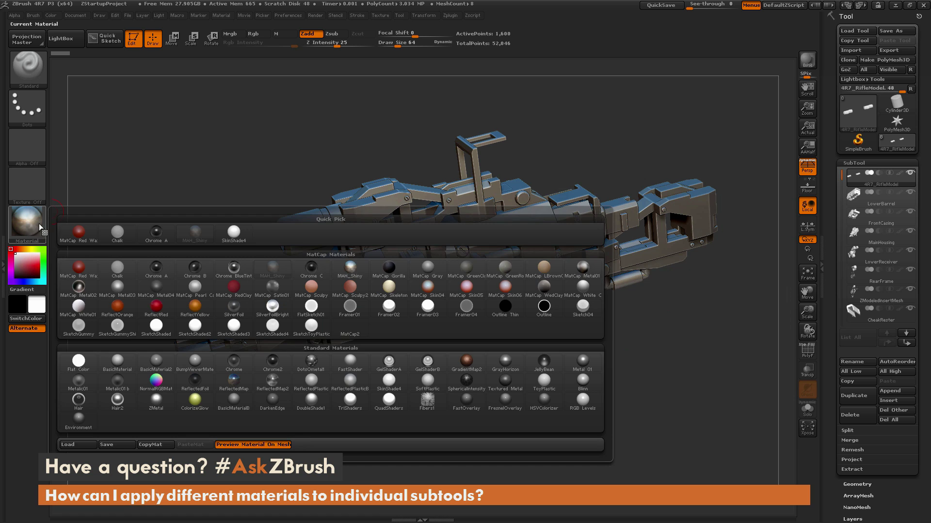
{"action": "left_click", "coordinate": [389, 271]}
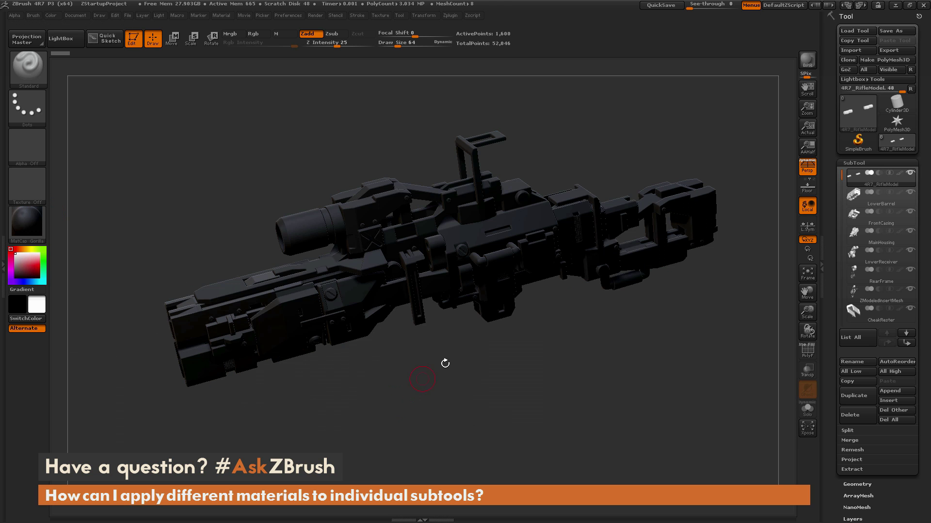
{"action": "left_click_drag", "start_coordinate": [445, 364], "coordinate": [594, 395]}
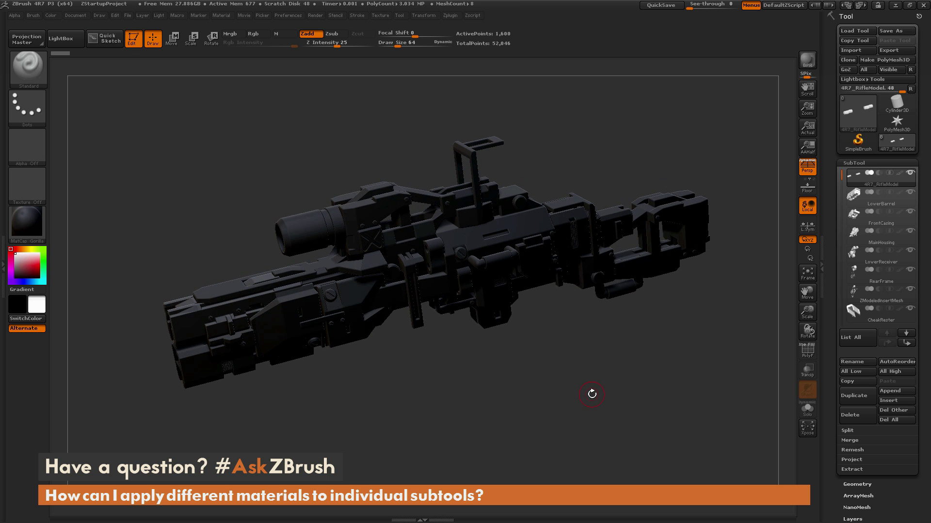
Try the Framer01 and MatCap Gray previews, then return to MAH_Shiny.
{"action": "left_click", "coordinate": [27, 223]}
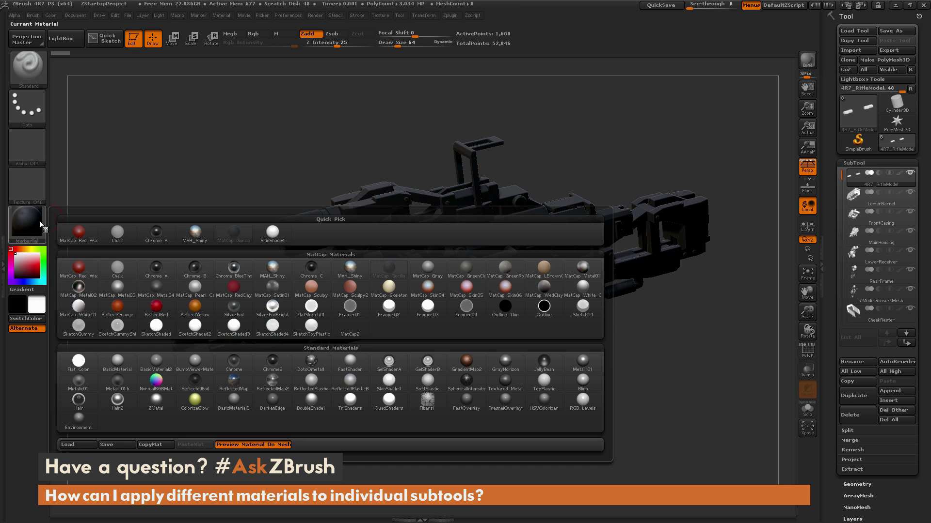
{"action": "left_click", "coordinate": [353, 313]}
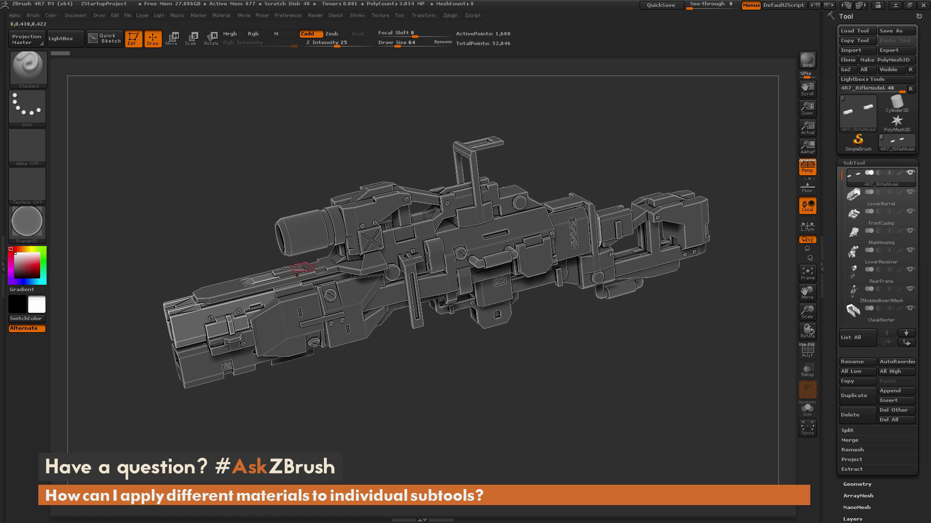
{"action": "left_click", "coordinate": [35, 222]}
{"action": "left_click", "coordinate": [427, 267]}
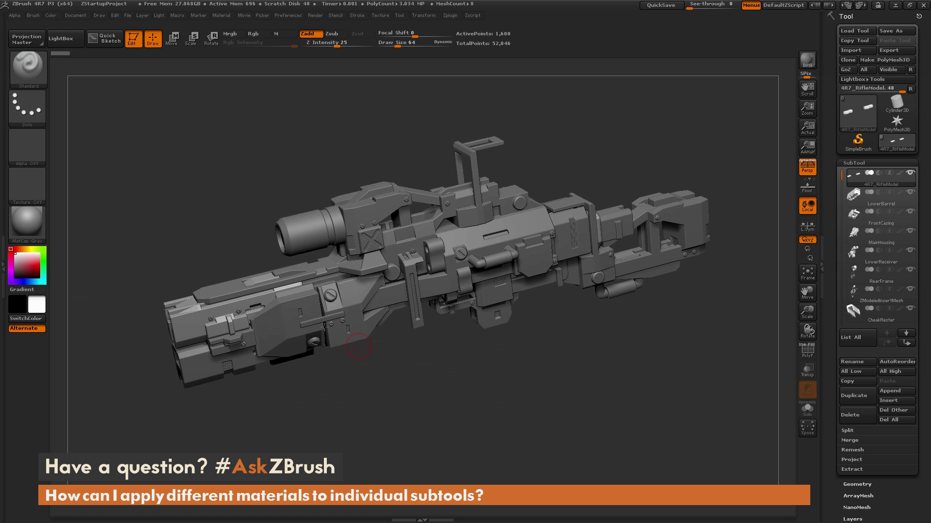
{"action": "key", "text": "m"}
{"action": "left_click", "coordinate": [525, 429]}
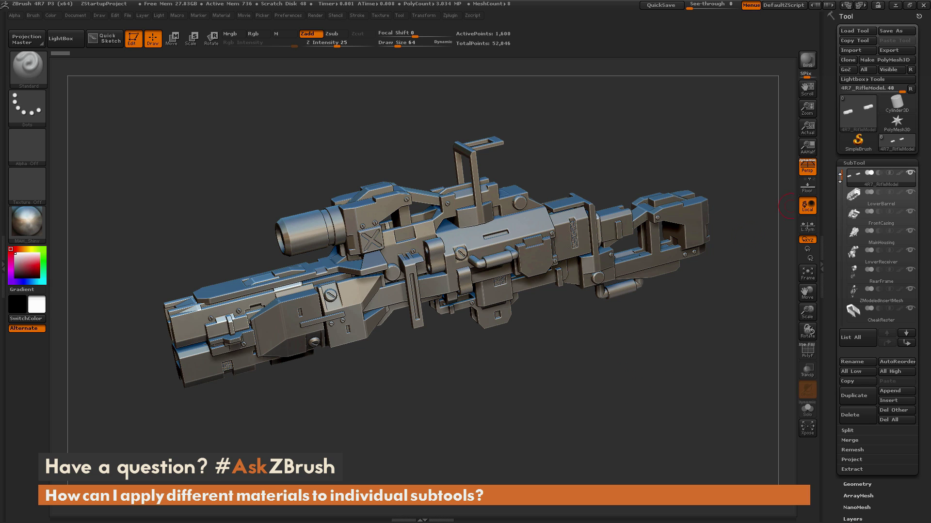
Make ReflectYellow the current material.
{"action": "mouse_move", "coordinate": [877, 179]}
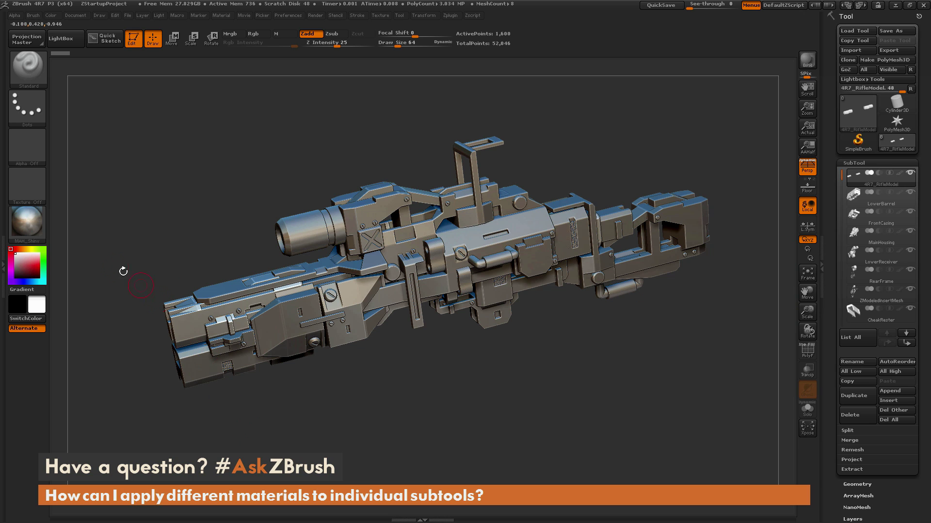
{"action": "left_click", "coordinate": [27, 225]}
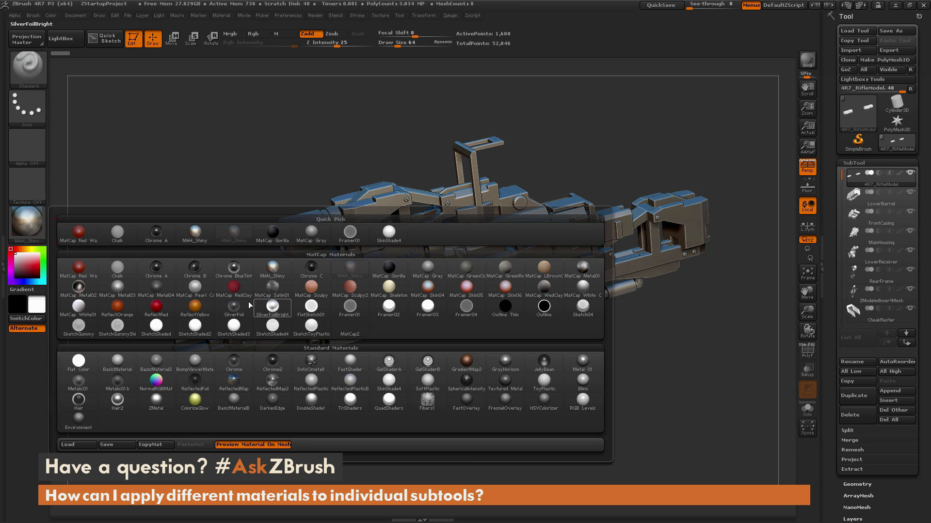
{"action": "left_click", "coordinate": [194, 307]}
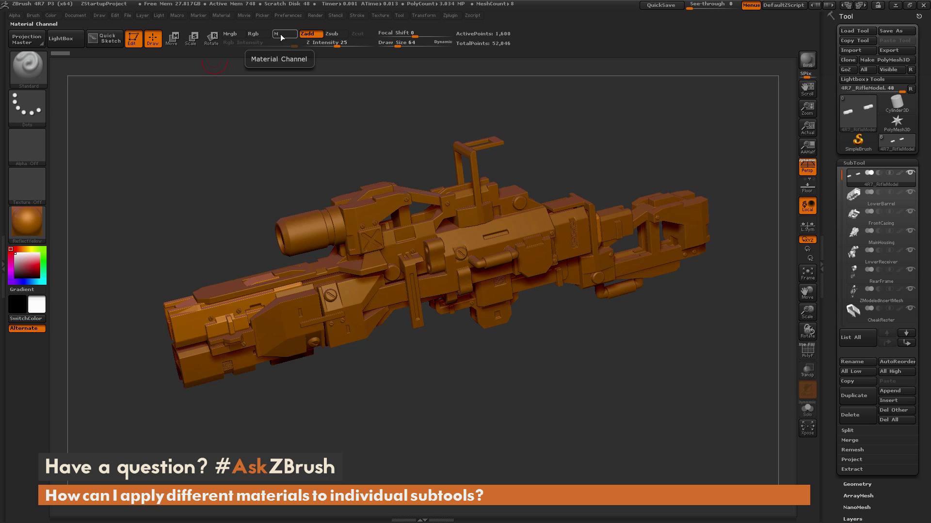
{"action": "left_click", "coordinate": [31, 224]}
{"action": "left_click", "coordinate": [87, 146]}
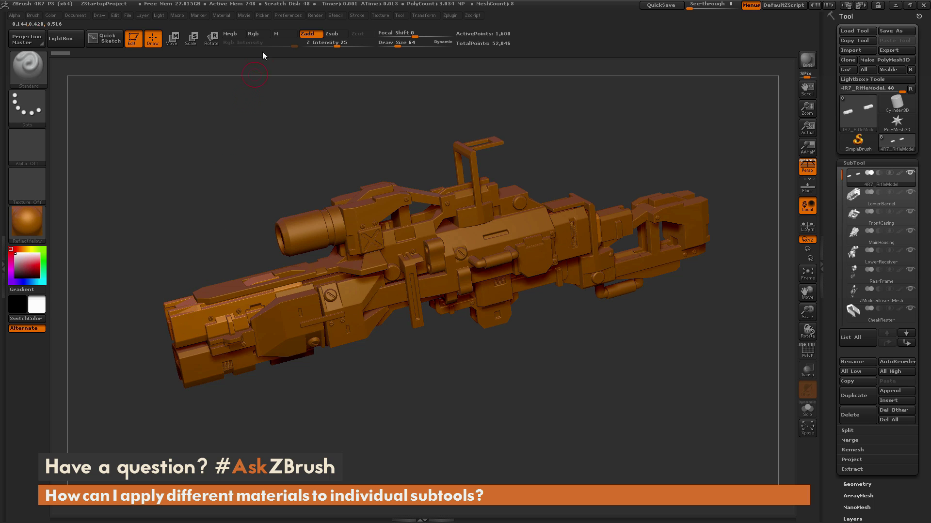
Enable the M channel and FillObject the 4R7_RifleModel subtool with ReflectYellow.
{"action": "left_click", "coordinate": [283, 35]}
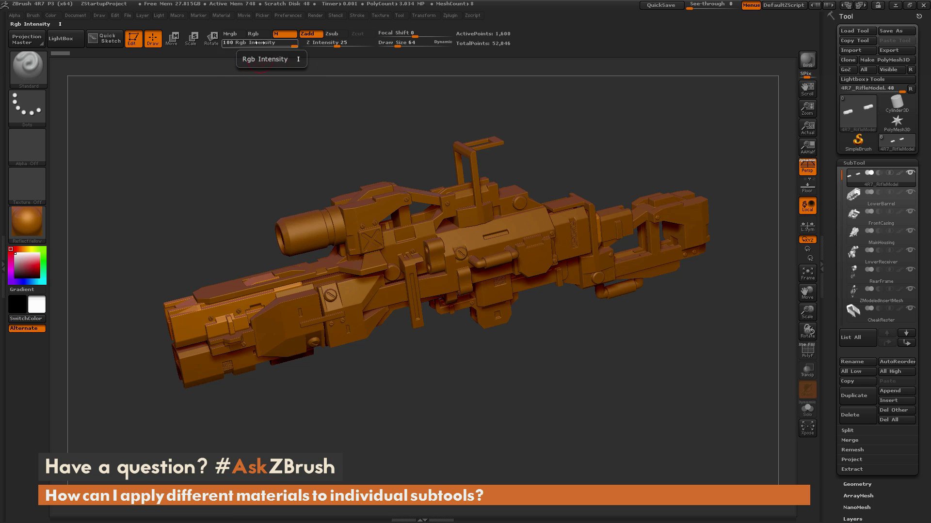
{"action": "left_click", "coordinate": [51, 15]}
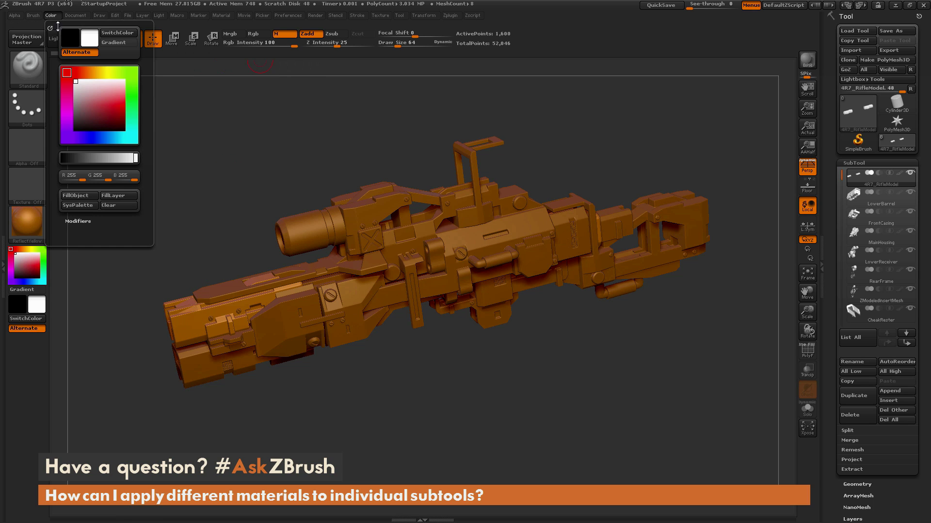
{"action": "left_click", "coordinate": [89, 196]}
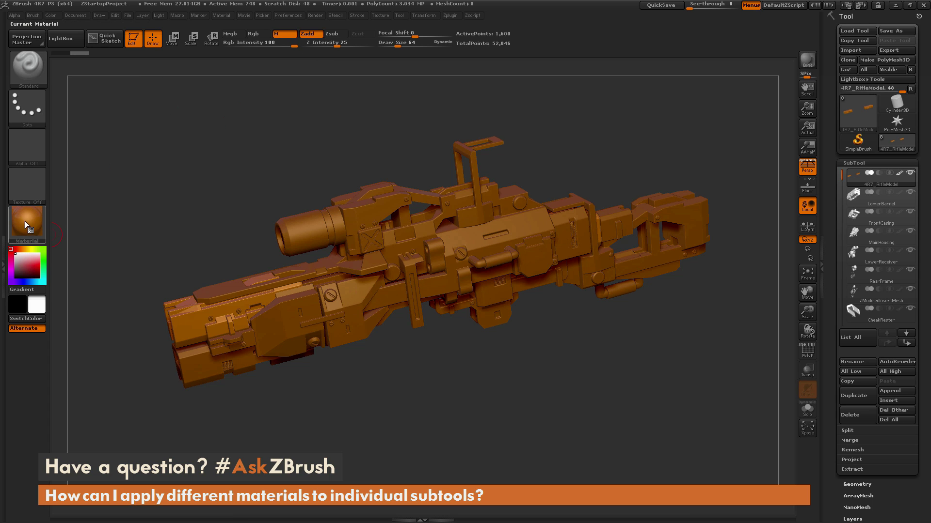
{"action": "mouse_move", "coordinate": [25, 226]}
{"action": "left_click", "coordinate": [51, 16]}
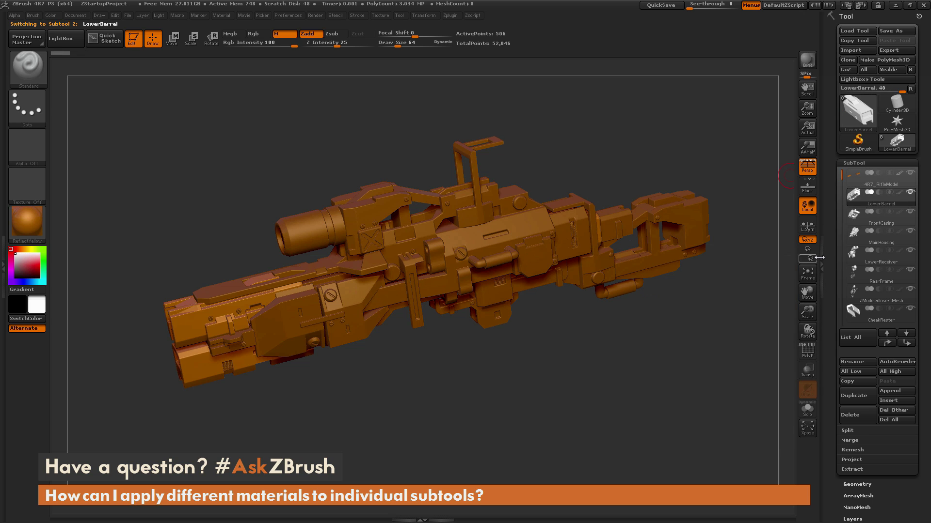
Select LowerBarrel, make MatCap GreenClay current, and FillObject it.
{"action": "left_click", "coordinate": [889, 207]}
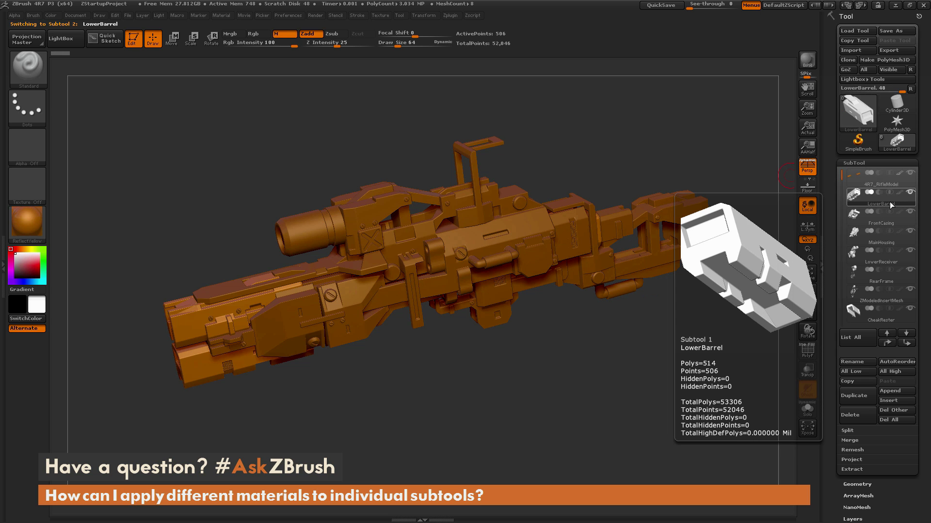
{"action": "left_click", "coordinate": [33, 227]}
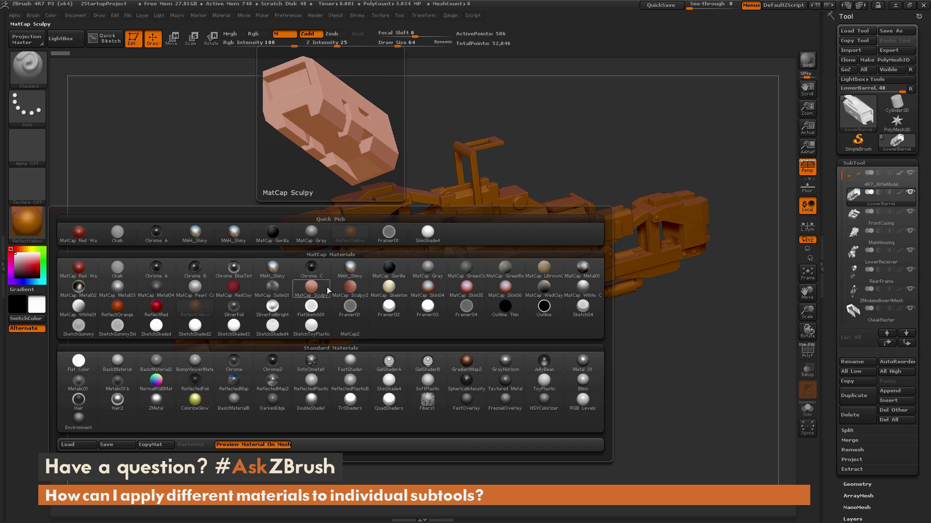
{"action": "left_click", "coordinate": [463, 280]}
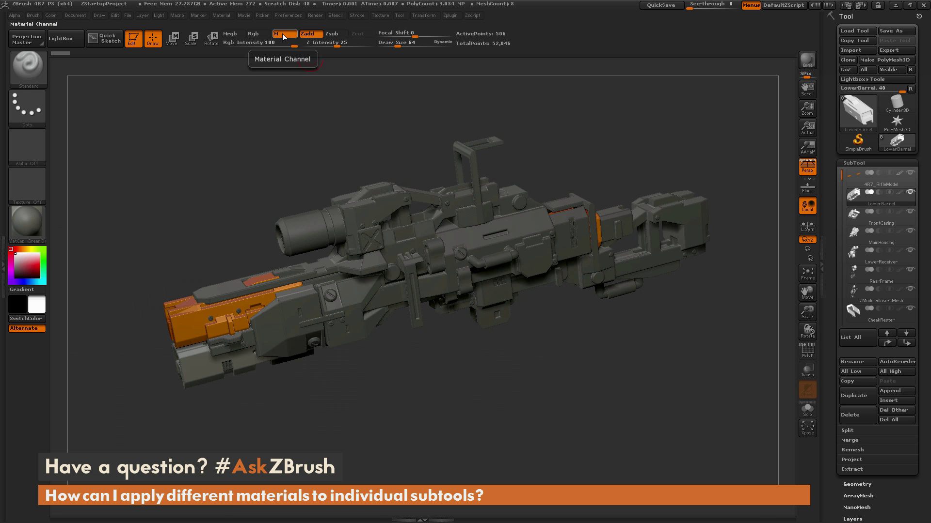
{"action": "left_click", "coordinate": [50, 15]}
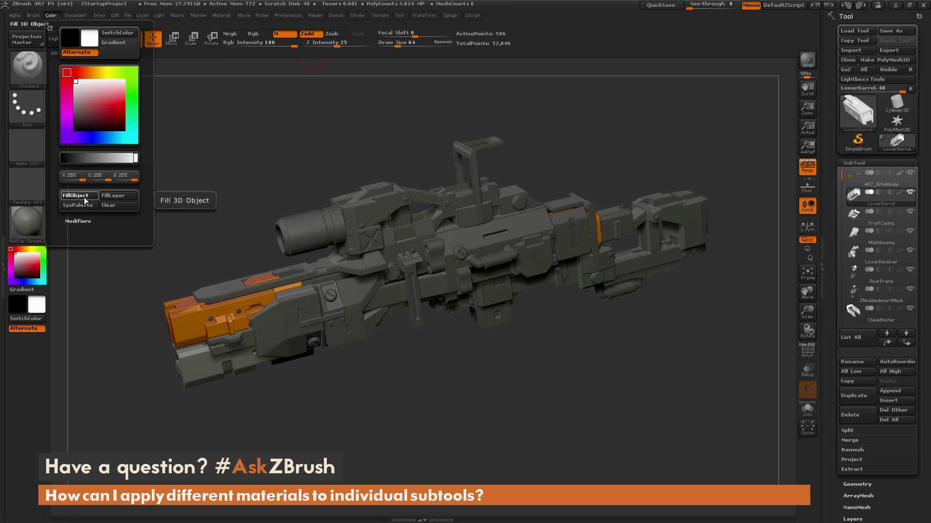
{"action": "left_click", "coordinate": [83, 196]}
{"action": "mouse_move", "coordinate": [897, 194]}
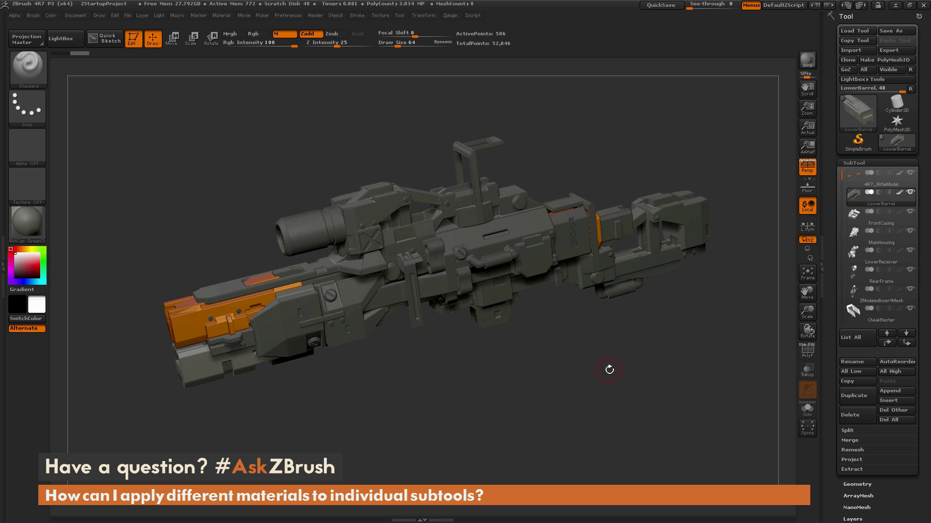
{"action": "left_click", "coordinate": [34, 222]}
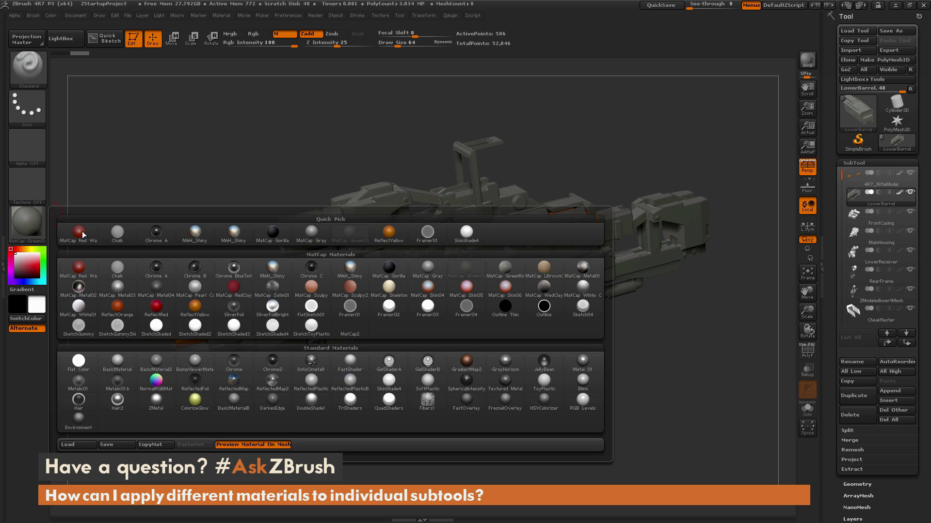
{"action": "left_click", "coordinate": [430, 272]}
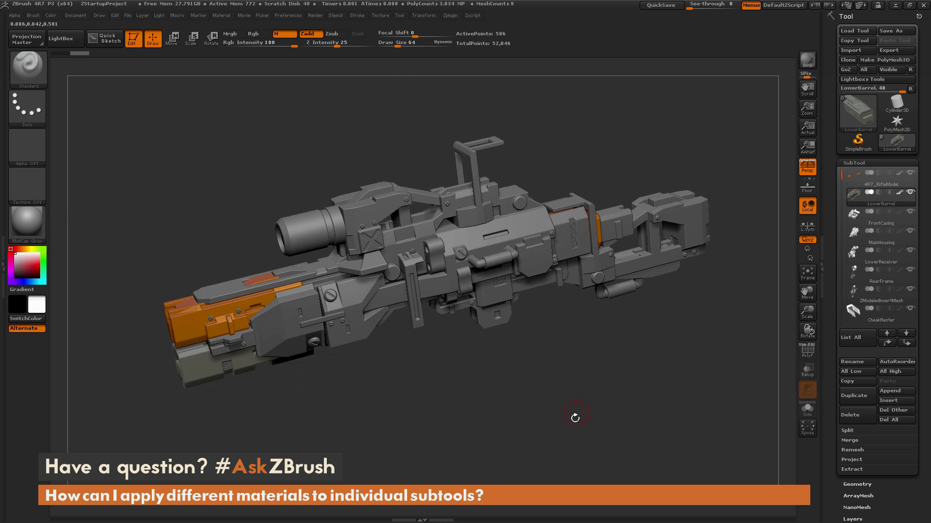
{"action": "left_click_drag", "start_coordinate": [568, 428], "coordinate": [489, 436]}
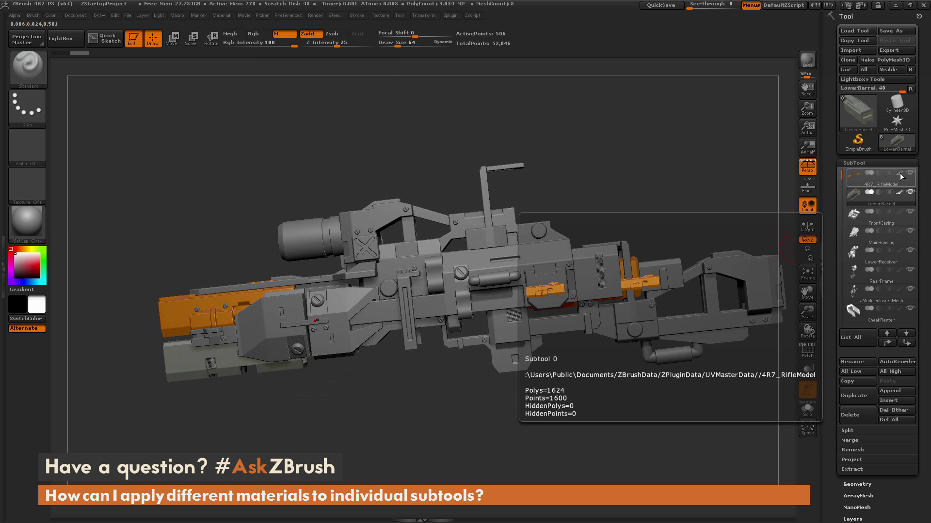
{"action": "mouse_move", "coordinate": [899, 179]}
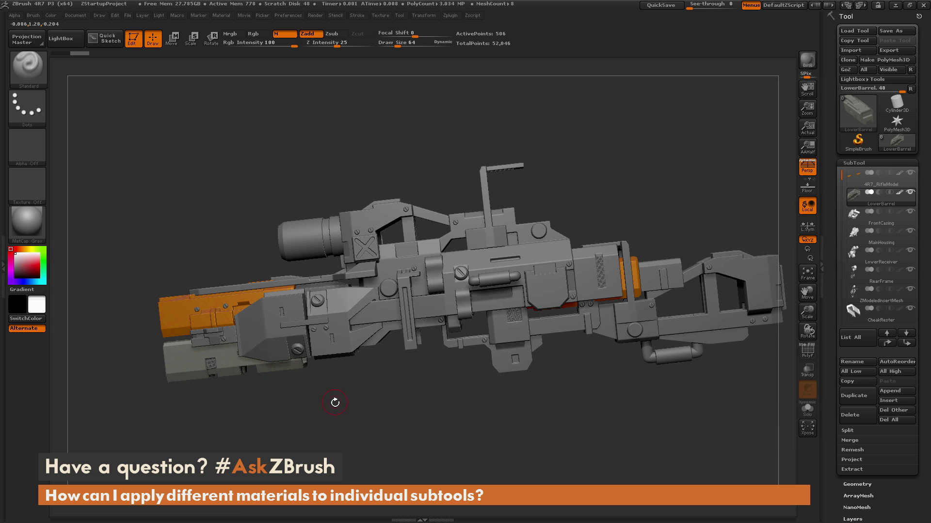
{"action": "left_click", "coordinate": [884, 182]}
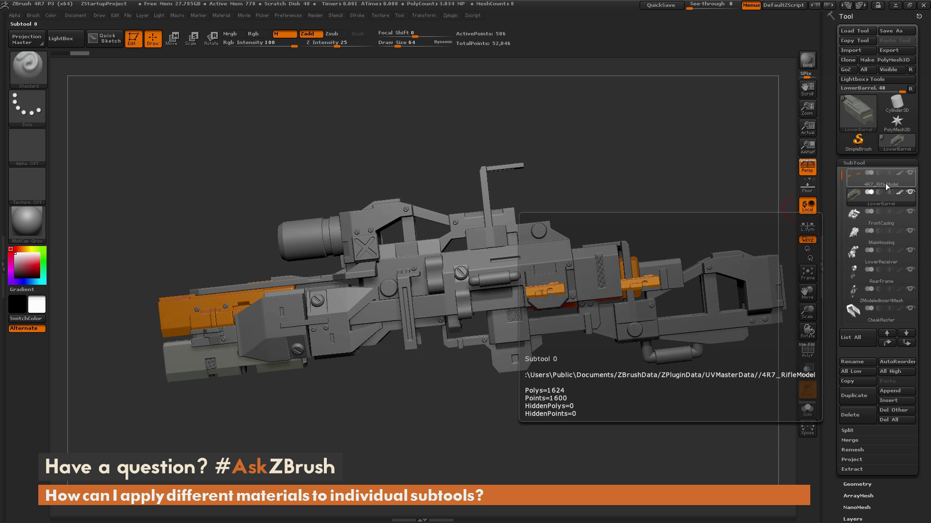
{"action": "left_click_drag", "start_coordinate": [579, 415], "coordinate": [420, 385]}
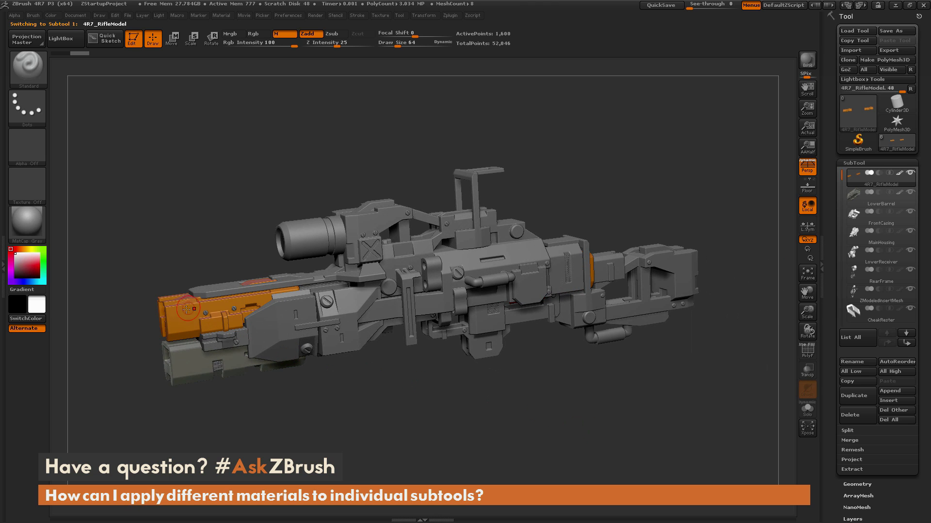
{"action": "left_click_drag", "start_coordinate": [190, 338], "coordinate": [319, 410]}
{"action": "left_click_drag", "start_coordinate": [746, 234], "coordinate": [523, 446]}
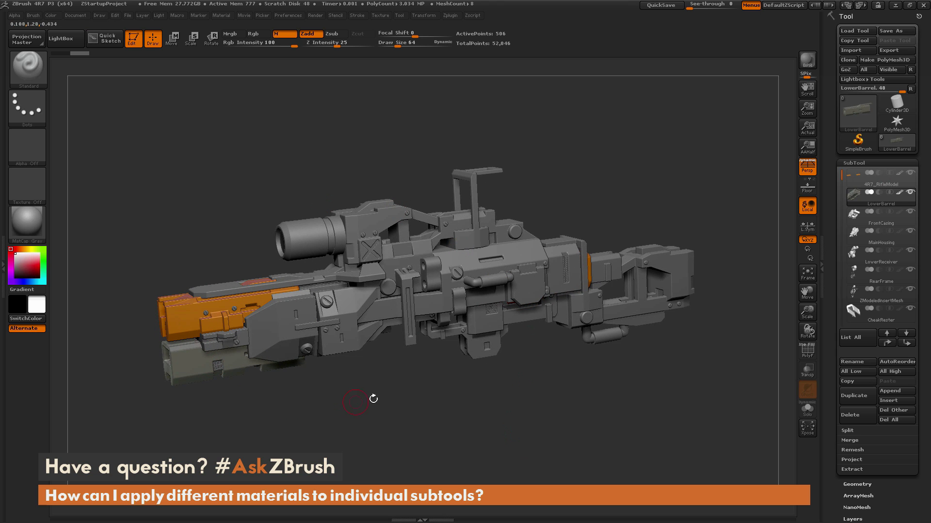
{"action": "left_click", "coordinate": [378, 334], "text": "alt"}
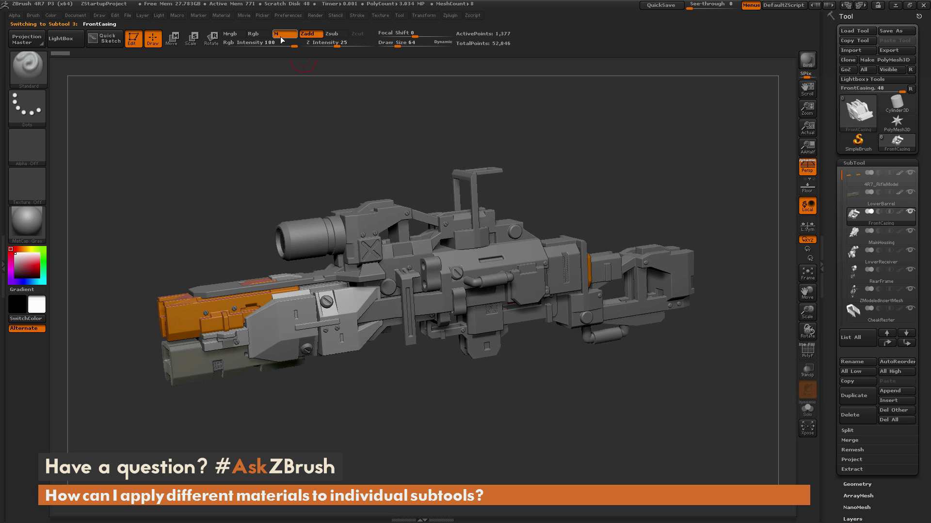
Fill FrontCasing with the GradientMap2 wood material, then reset to MatCap Gray.
{"action": "left_click", "coordinate": [34, 217]}
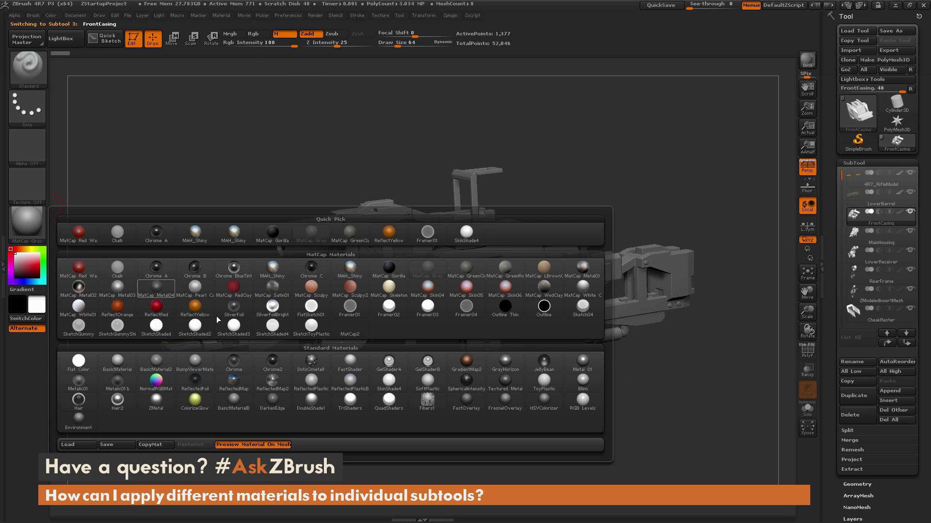
{"action": "left_click", "coordinate": [467, 363]}
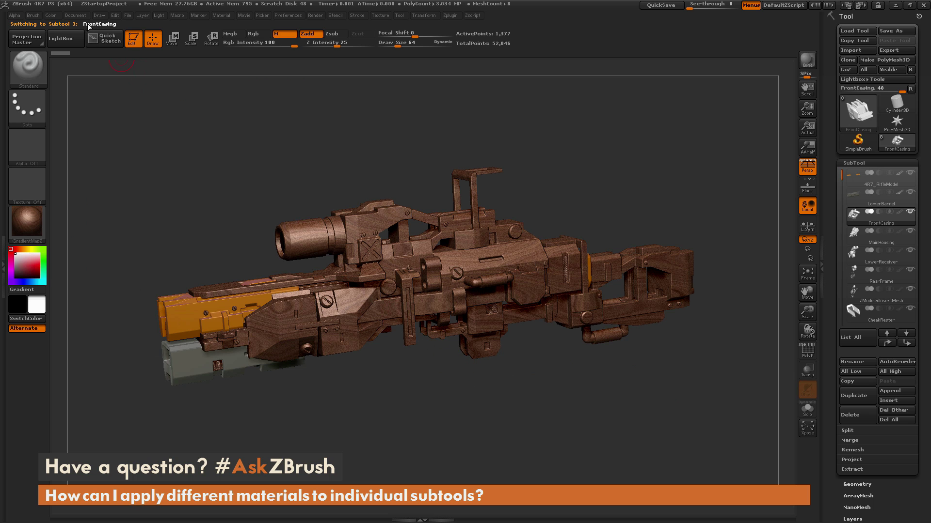
{"action": "left_click", "coordinate": [51, 15]}
{"action": "left_click", "coordinate": [81, 199]}
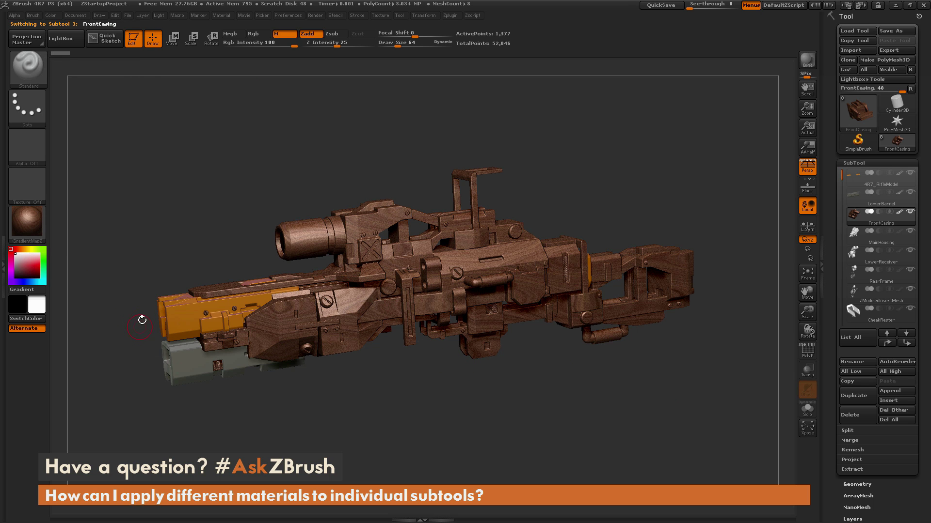
{"action": "left_click", "coordinate": [27, 222]}
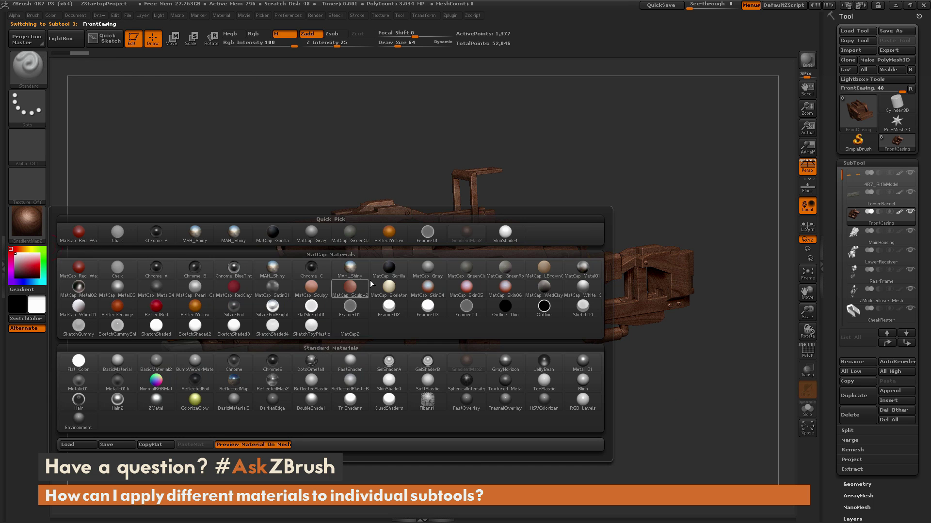
{"action": "left_click", "coordinate": [428, 267]}
{"action": "left_click", "coordinate": [427, 267], "text": "alt"}
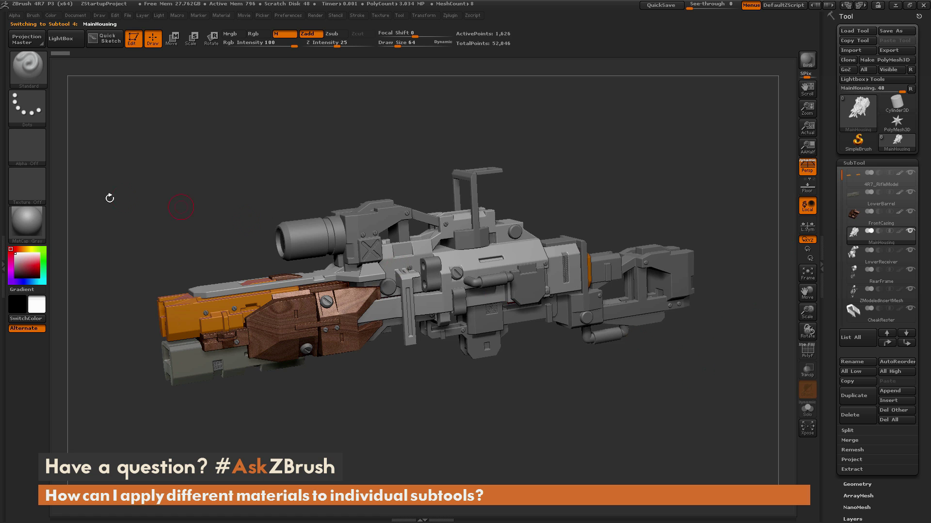
Fill MainHousing with the white Framer02 material.
{"action": "left_click", "coordinate": [30, 227]}
{"action": "left_click", "coordinate": [401, 309]}
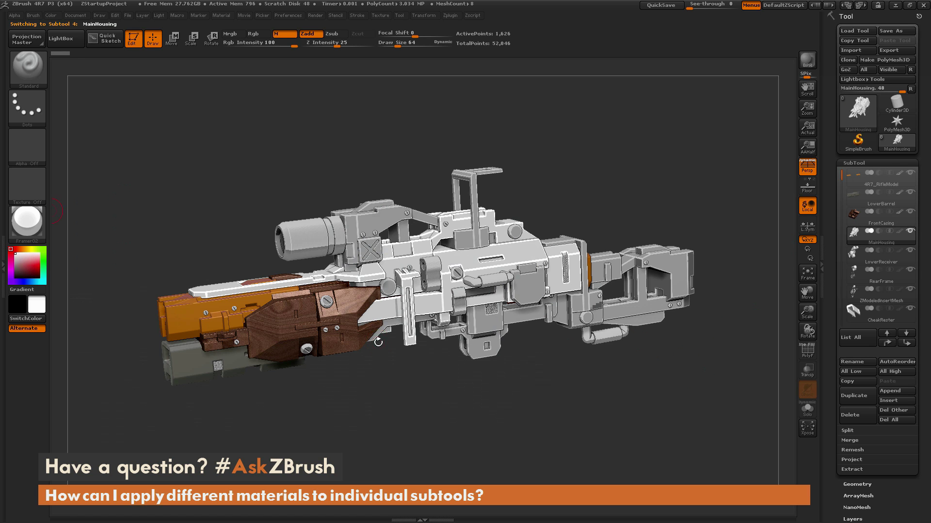
{"action": "left_click", "coordinate": [50, 15]}
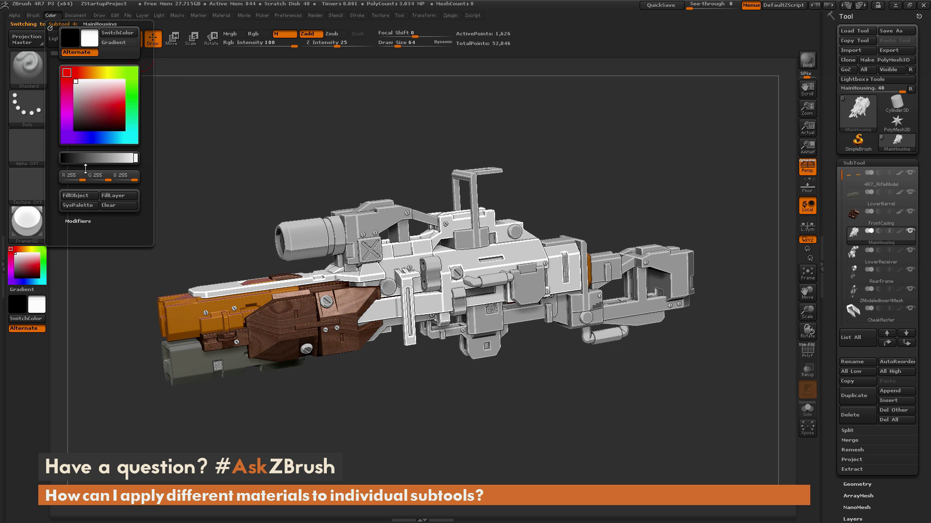
{"action": "left_click", "coordinate": [83, 195]}
Select LowerReceiver and fill it with the ReflectedMap material.
{"action": "left_click", "coordinate": [892, 259]}
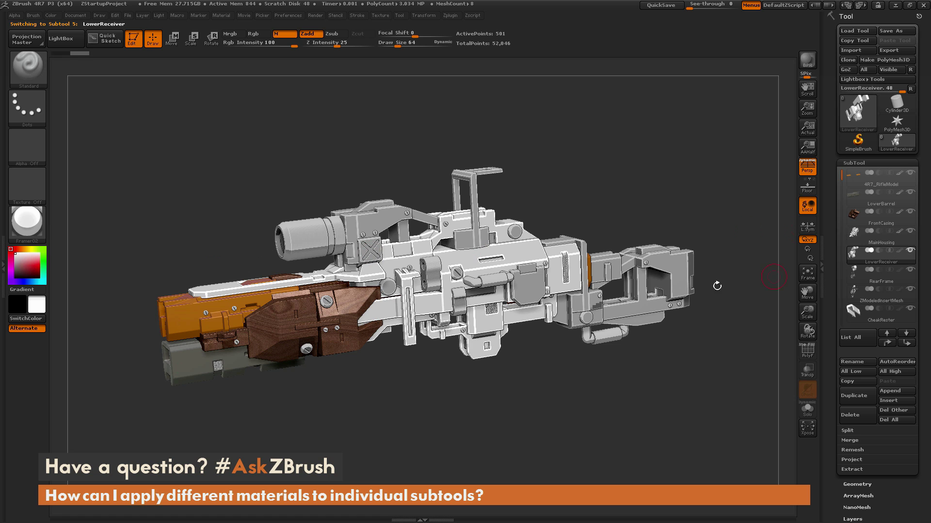
{"action": "left_click", "coordinate": [29, 223]}
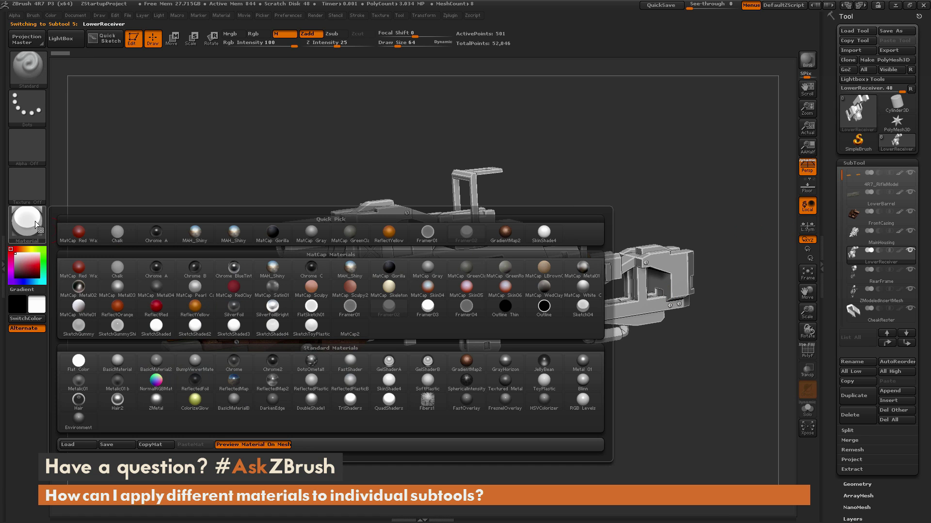
{"action": "left_click", "coordinate": [237, 385]}
{"action": "left_click", "coordinate": [51, 15]}
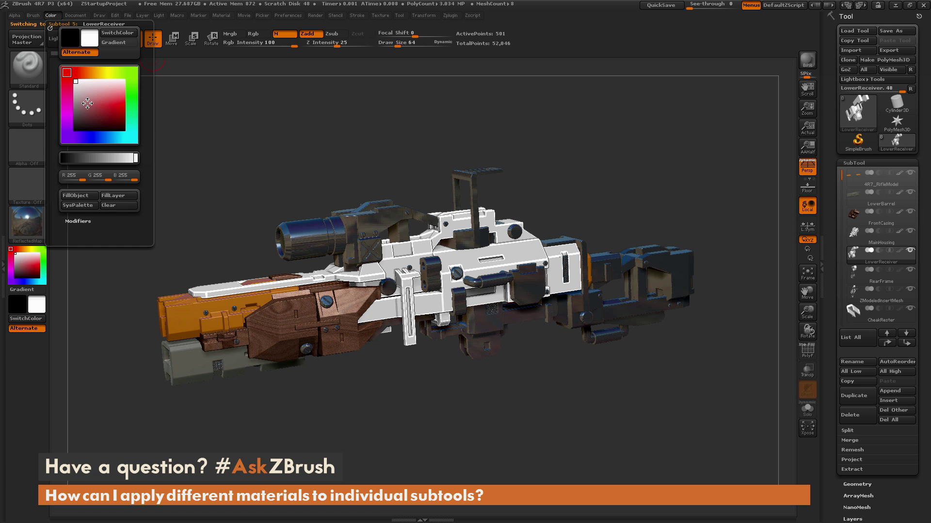
{"action": "left_click", "coordinate": [90, 197]}
Fill RearFrame with Framer04, reset to MatCap Gray, and rotate to check.
{"action": "left_click", "coordinate": [26, 223]}
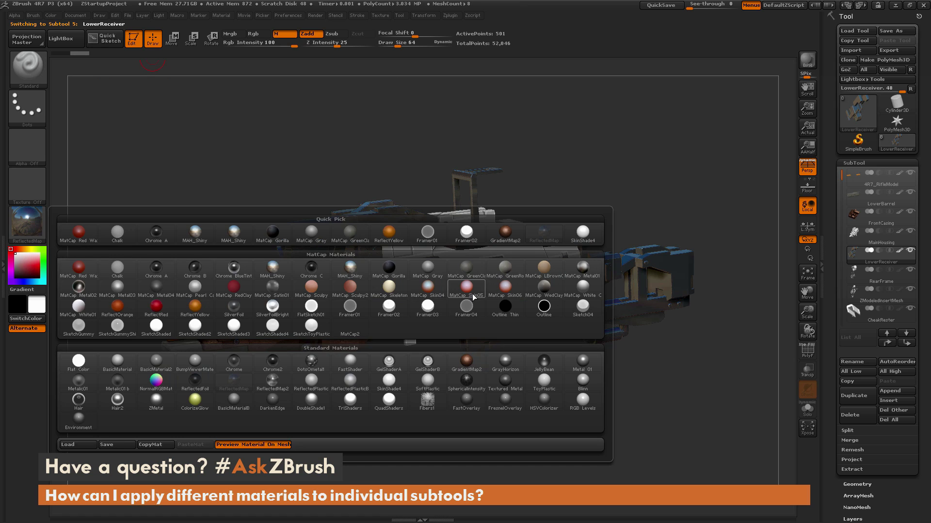
{"action": "left_click", "coordinate": [466, 310]}
{"action": "left_click", "coordinate": [896, 279]}
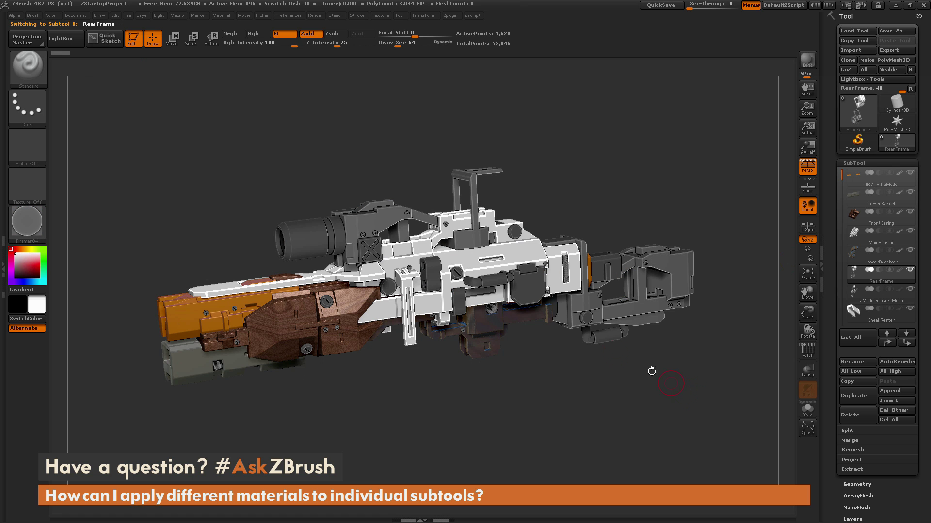
{"action": "left_click", "coordinate": [50, 15]}
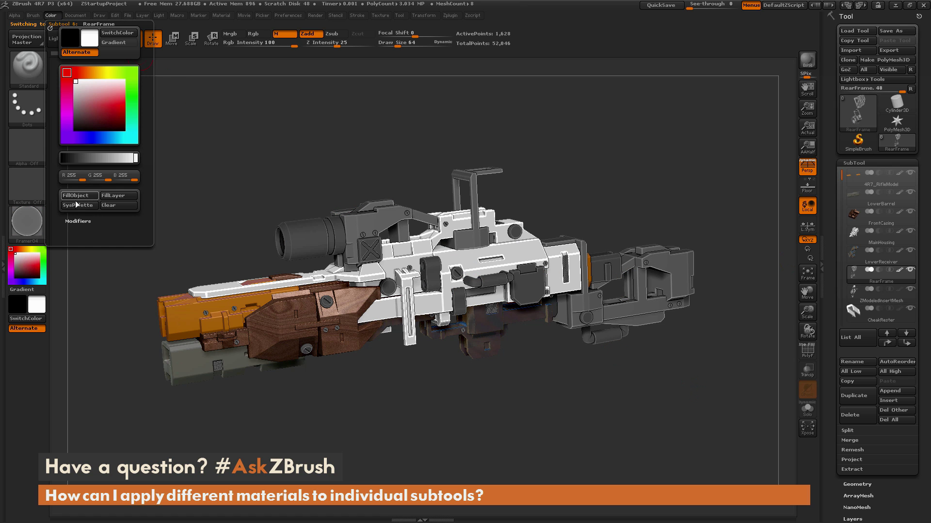
{"action": "left_click", "coordinate": [27, 223]}
{"action": "left_click", "coordinate": [428, 289]}
{"action": "left_click_drag", "start_coordinate": [605, 397], "coordinate": [784, 312]}
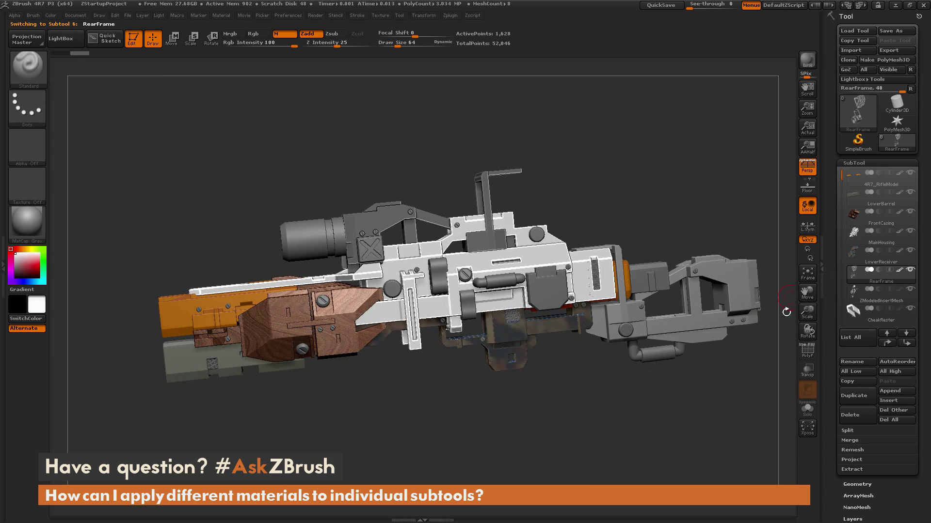
{"action": "left_click_drag", "start_coordinate": [699, 422], "coordinate": [616, 406]}
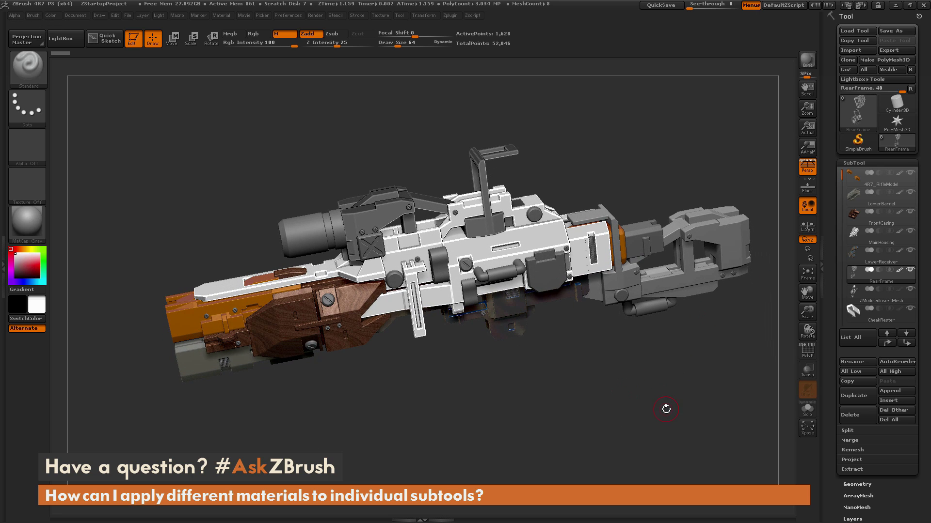
{"action": "left_click_drag", "start_coordinate": [661, 393], "coordinate": [674, 391]}
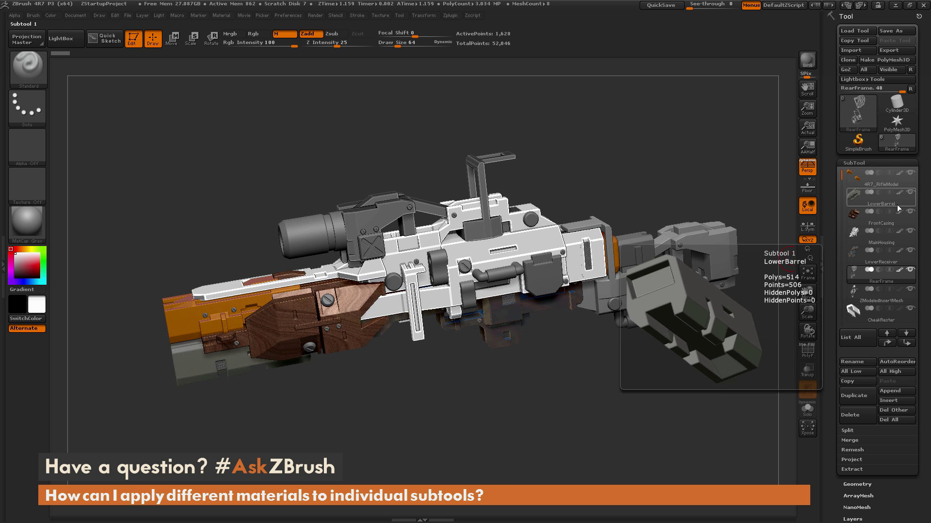
Toggle FrontCasing's colorize icon off and on repeatedly, leaving the wood colouring on.
{"action": "mouse_move", "coordinate": [900, 211]}
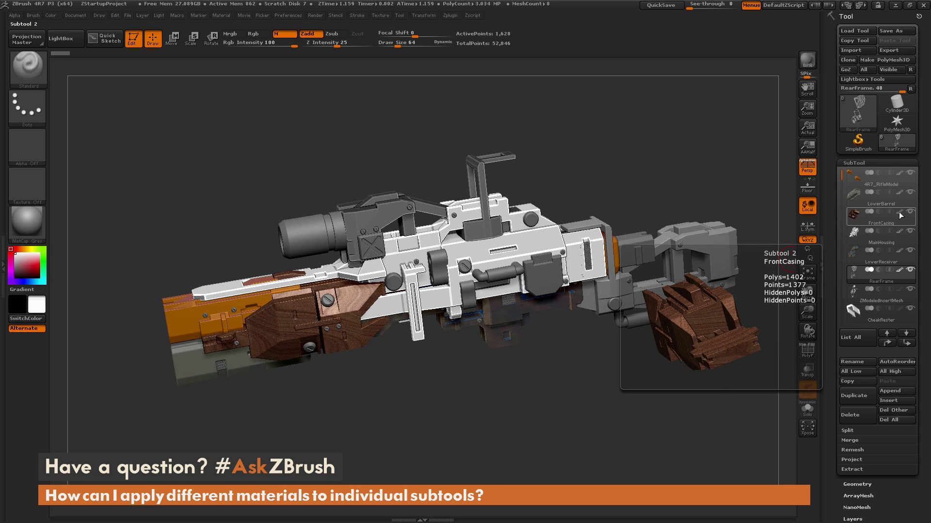
{"action": "left_click", "coordinate": [900, 212]}
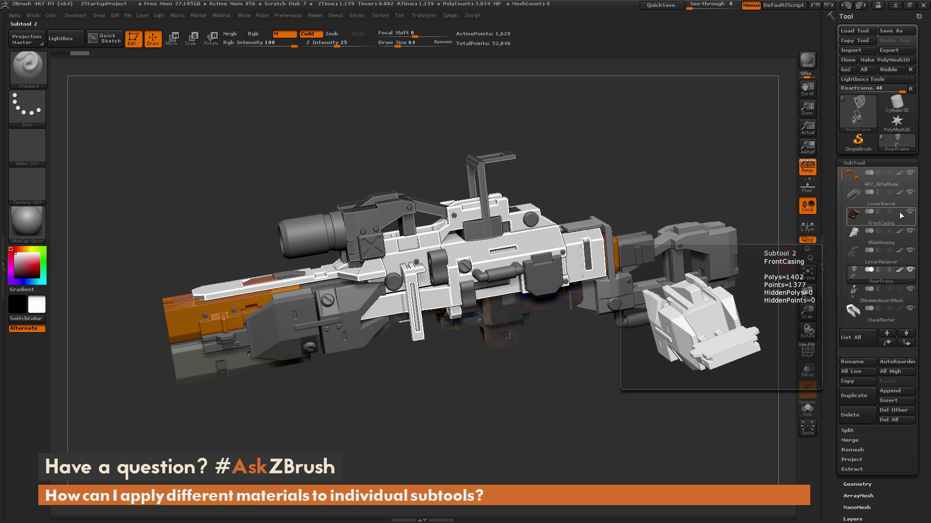
{"action": "left_click", "coordinate": [900, 212]}
{"action": "left_click", "coordinate": [899, 211]}
{"action": "left_click", "coordinate": [900, 211]}
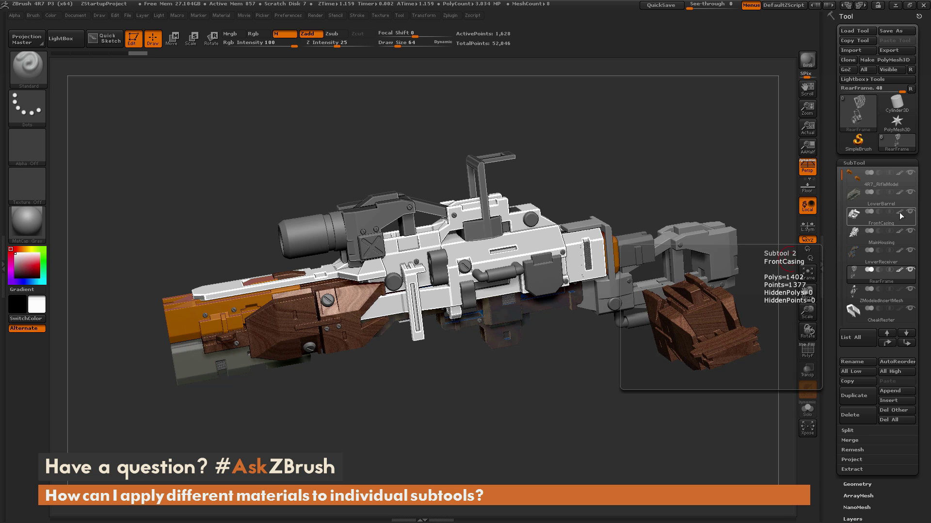
{"action": "left_click", "coordinate": [900, 211]}
{"action": "left_click", "coordinate": [899, 212]}
{"action": "mouse_move", "coordinate": [900, 212]}
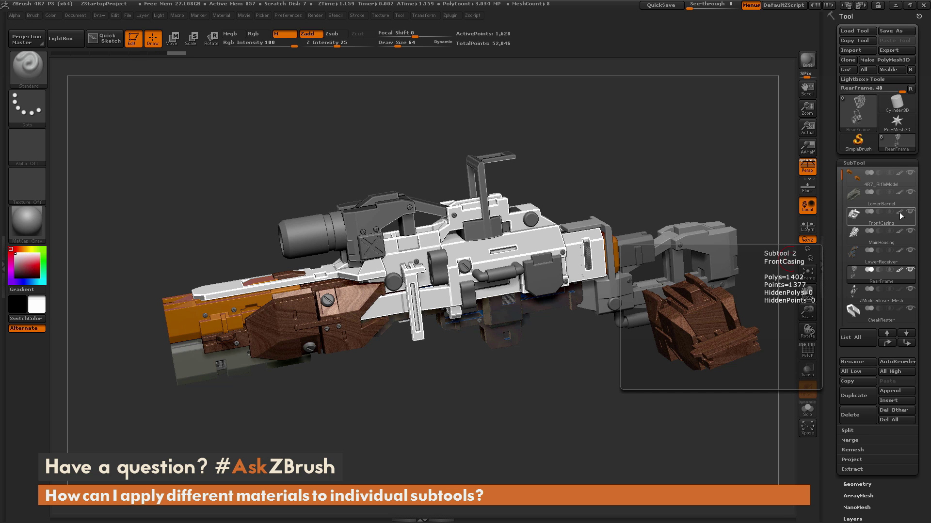
{"action": "left_click", "coordinate": [900, 212]}
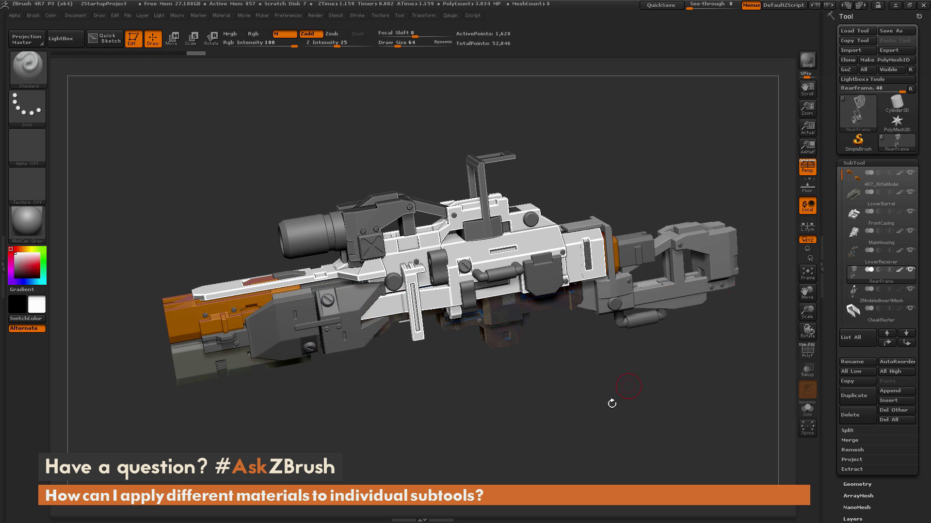
{"action": "left_click_drag", "start_coordinate": [436, 401], "coordinate": [709, 273]}
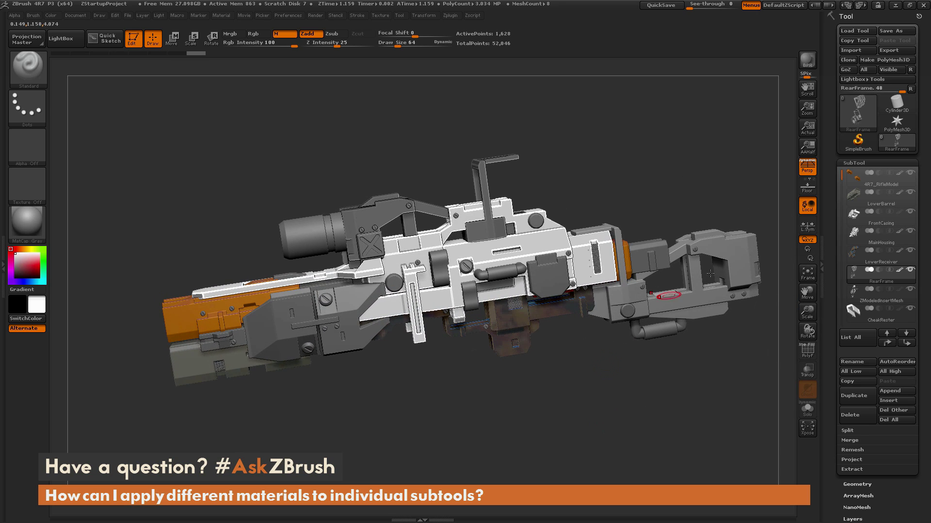
{"action": "left_click", "coordinate": [900, 211]}
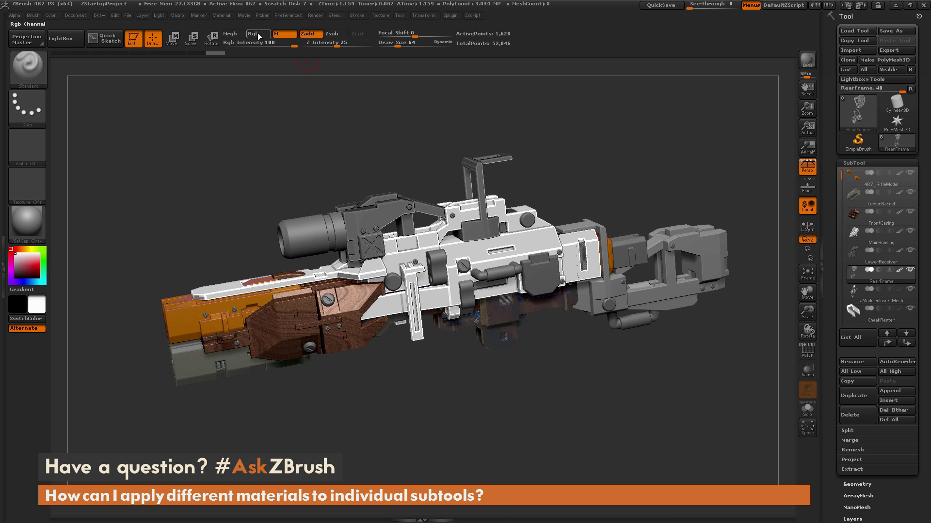
{"action": "left_click", "coordinate": [899, 213]}
{"action": "left_click", "coordinate": [899, 213]}
Activate the FrontCasing subtool and bring up the Material palette from the left shelf.
{"action": "left_click_drag", "start_coordinate": [526, 430], "coordinate": [414, 302]}
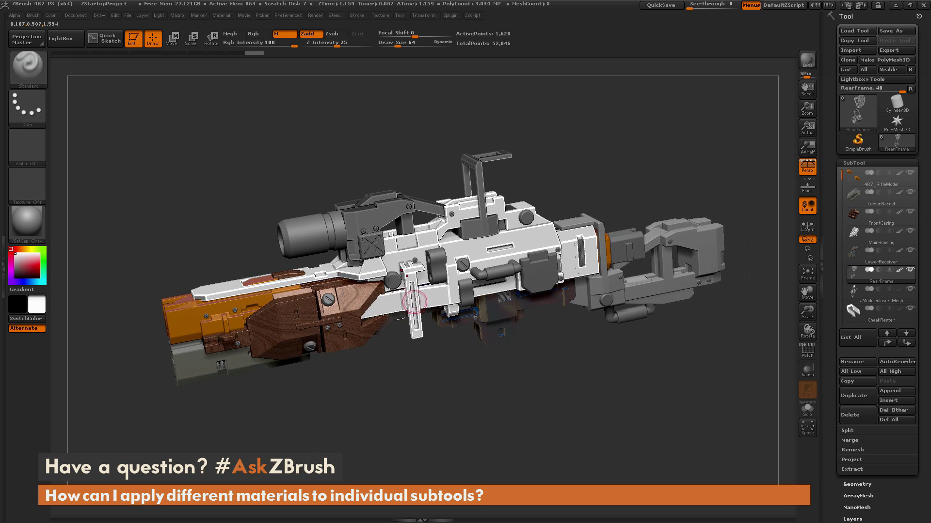
{"action": "left_click_drag", "start_coordinate": [369, 394], "coordinate": [443, 431]}
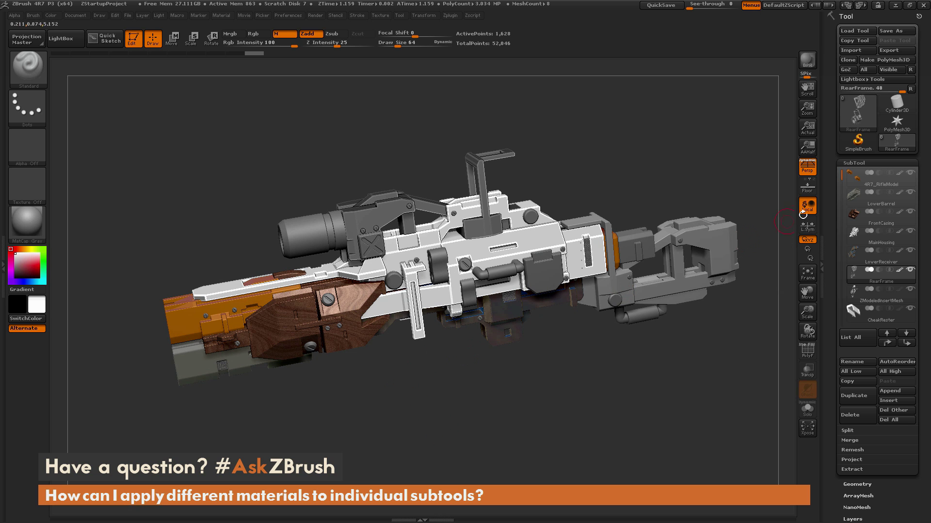
{"action": "mouse_move", "coordinate": [884, 182]}
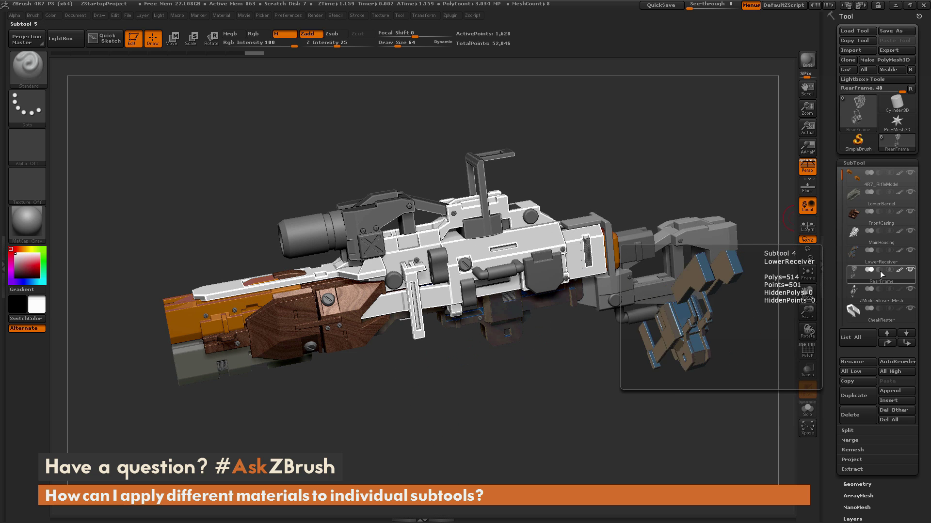
{"action": "left_click", "coordinate": [885, 221]}
{"action": "left_click_drag", "start_coordinate": [657, 374], "coordinate": [355, 320]}
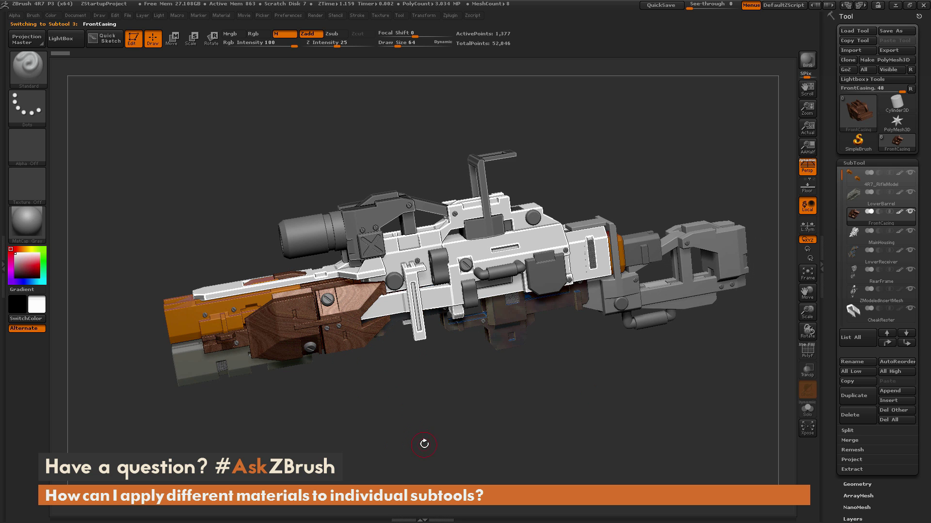
{"action": "left_click_drag", "start_coordinate": [424, 444], "coordinate": [601, 394]}
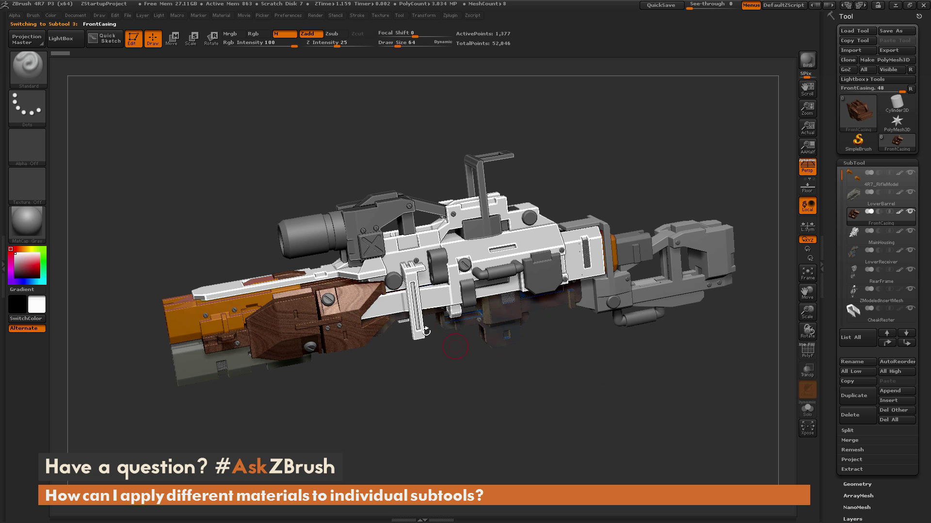
{"action": "left_click", "coordinate": [31, 221]}
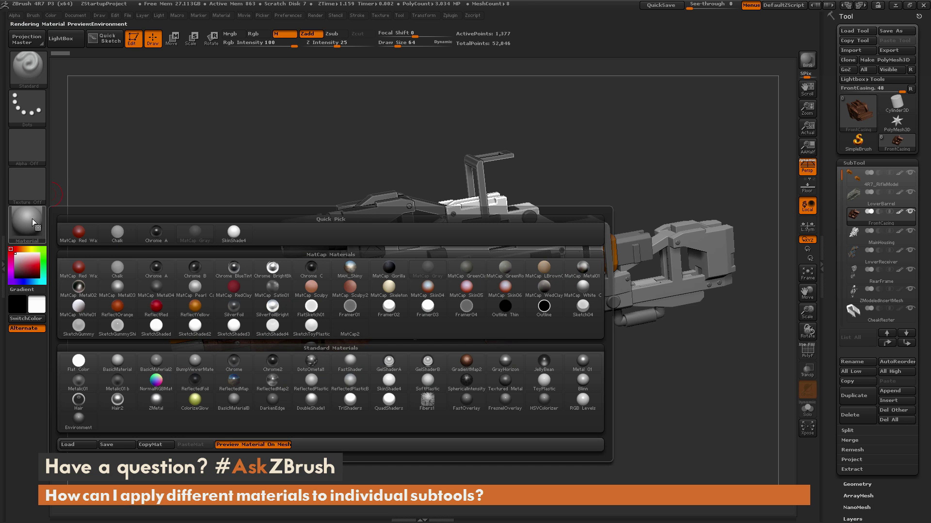
Fill FrontCasing with Flat Color, then reselect MatCap Gray as the working material.
{"action": "left_click", "coordinate": [79, 364]}
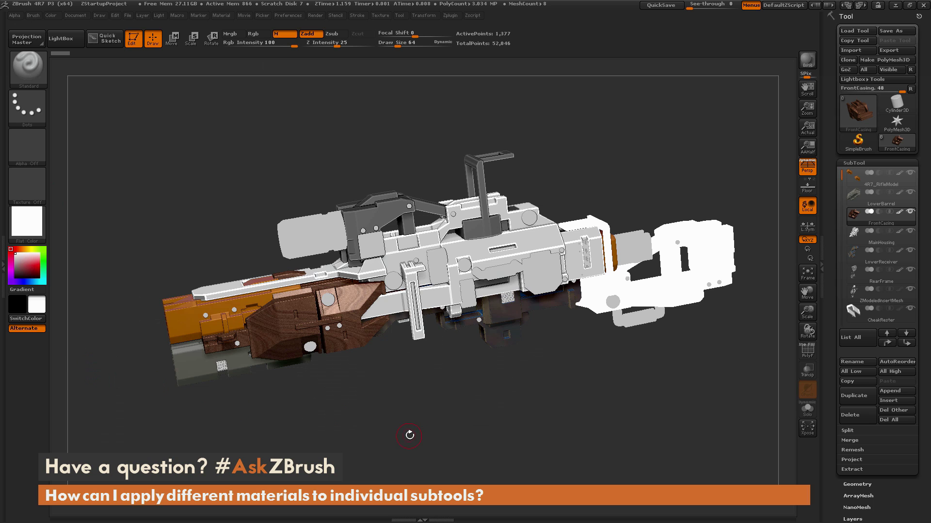
{"action": "left_click", "coordinate": [52, 16]}
{"action": "left_click", "coordinate": [82, 197]}
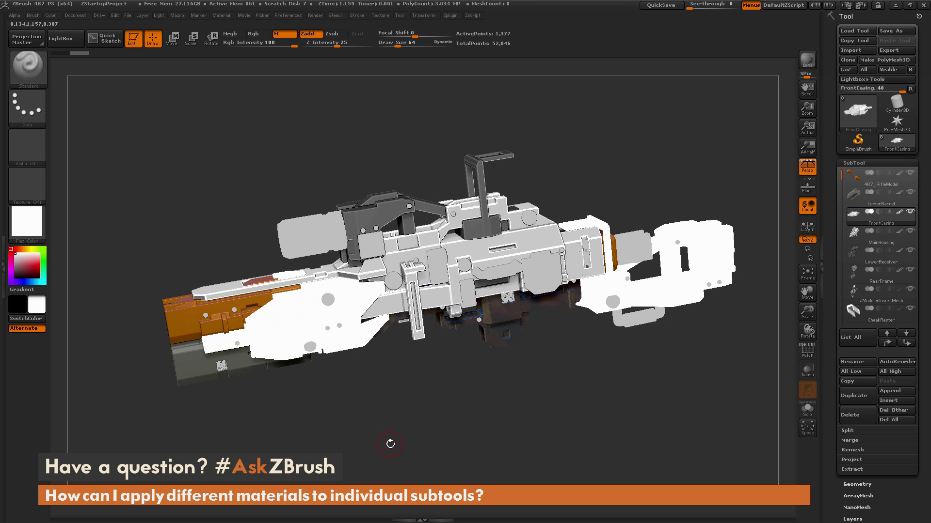
{"action": "left_click", "coordinate": [27, 223]}
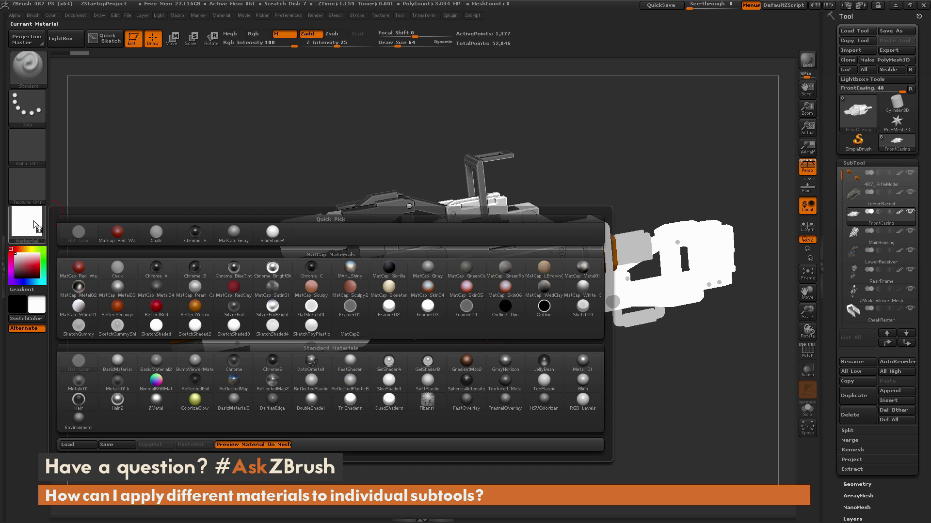
{"action": "left_click", "coordinate": [426, 271]}
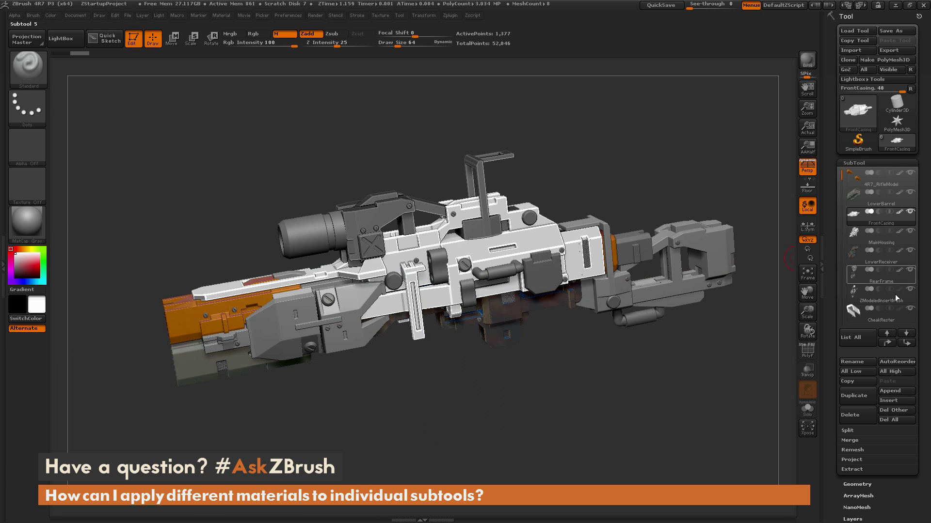
{"action": "mouse_move", "coordinate": [899, 290]}
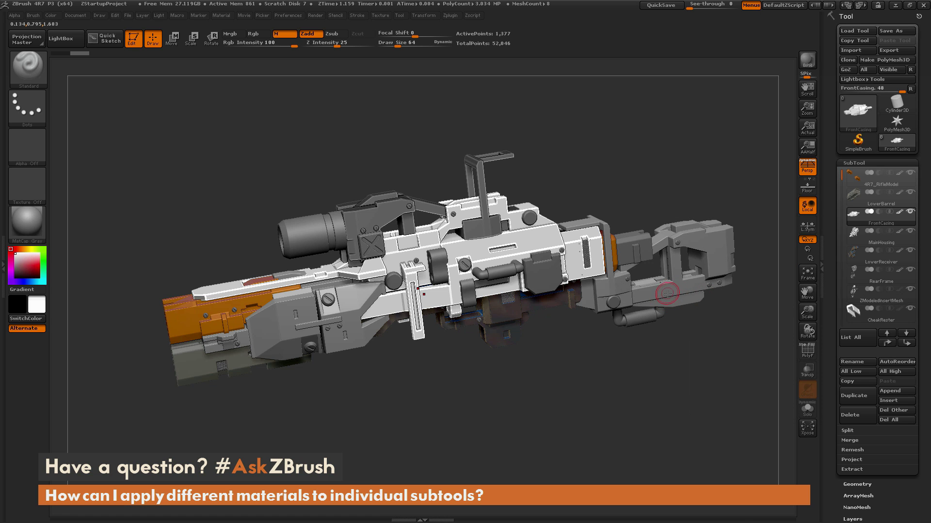
Select the 4R7_RifleModel row at the top of the SubTool list.
{"action": "mouse_move", "coordinate": [898, 215]}
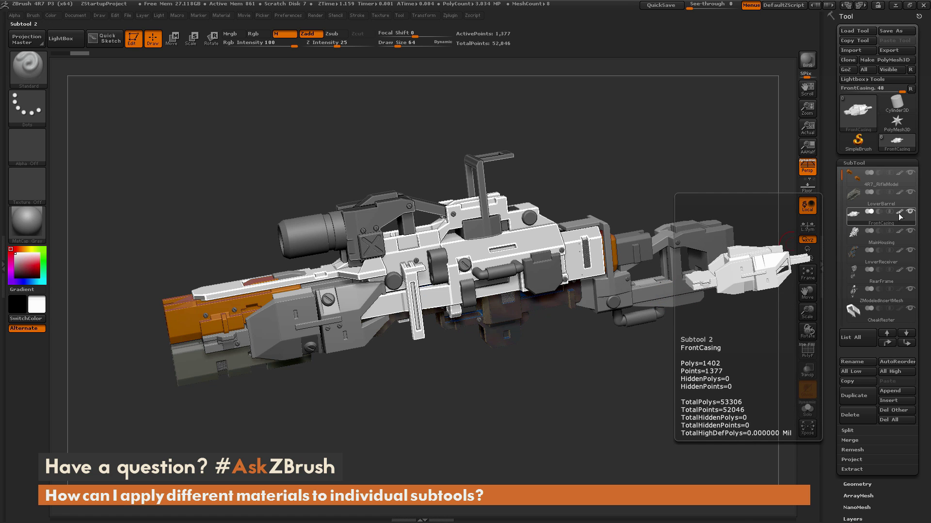
{"action": "left_click_drag", "start_coordinate": [572, 363], "coordinate": [332, 301]}
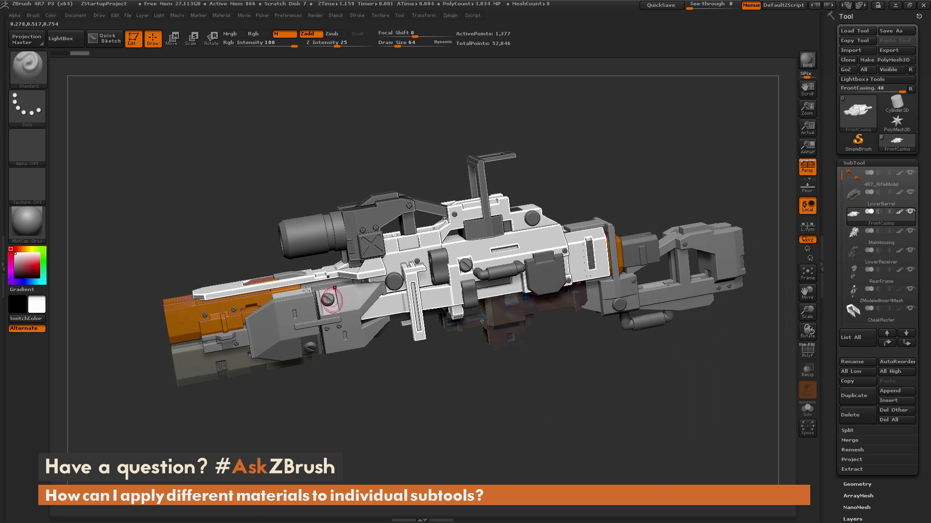
{"action": "left_click_drag", "start_coordinate": [281, 323], "coordinate": [427, 423]}
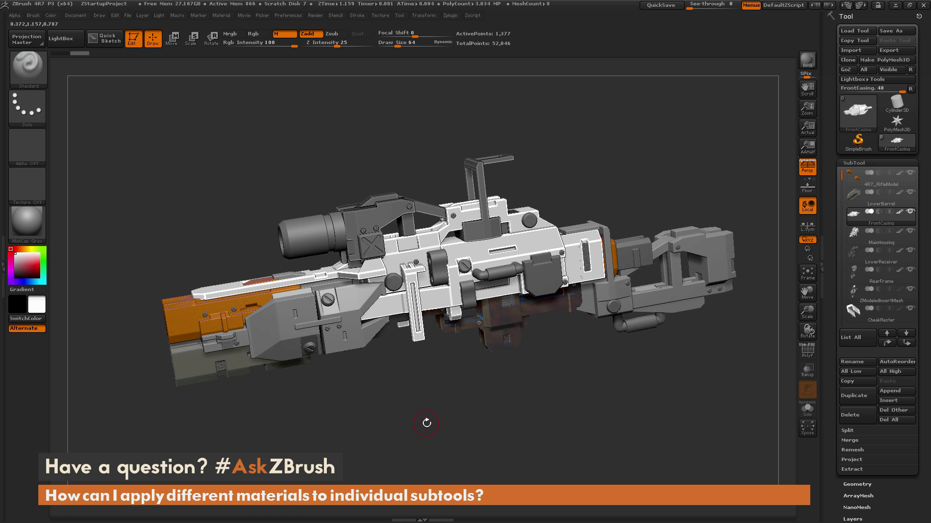
{"action": "left_click_drag", "start_coordinate": [638, 407], "coordinate": [716, 318]}
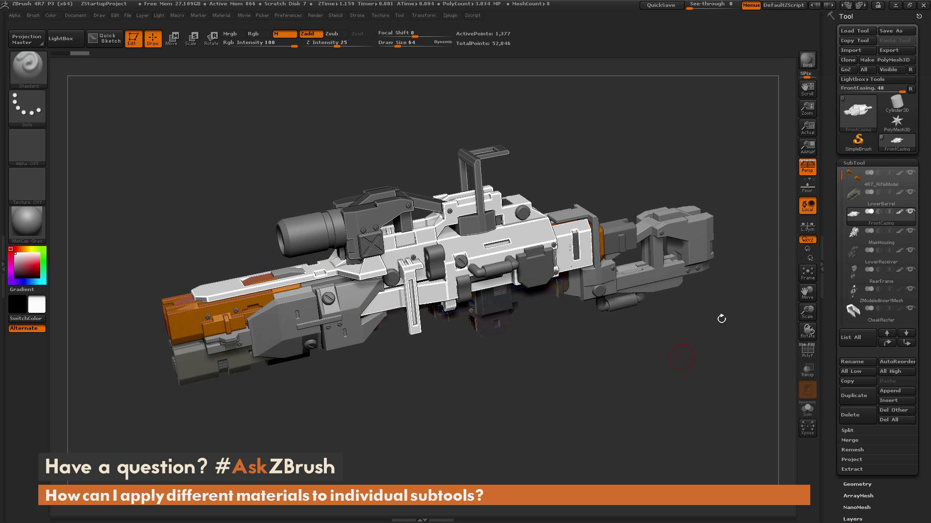
{"action": "left_click", "coordinate": [896, 182]}
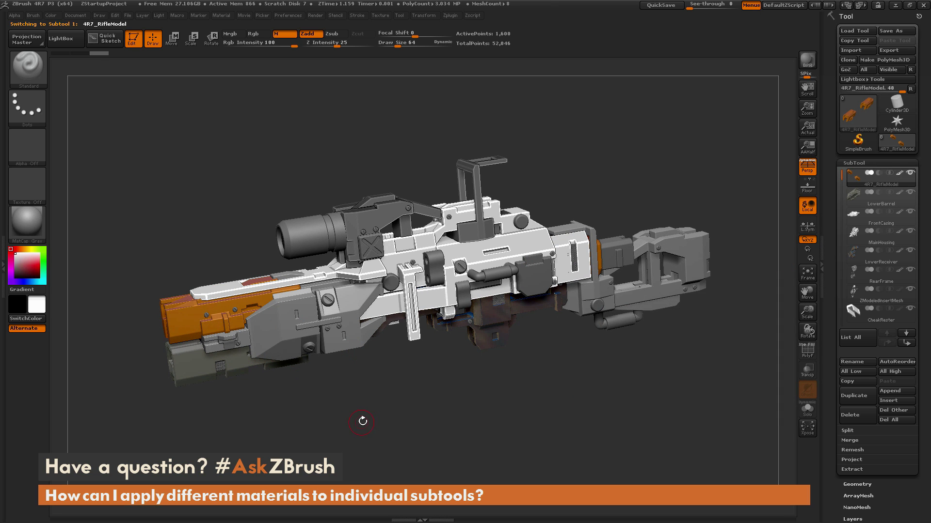
Replace 4R7_RifleModel's orange with a Flat Color fill, then switch back to MatCap Gray.
{"action": "left_click", "coordinate": [30, 223]}
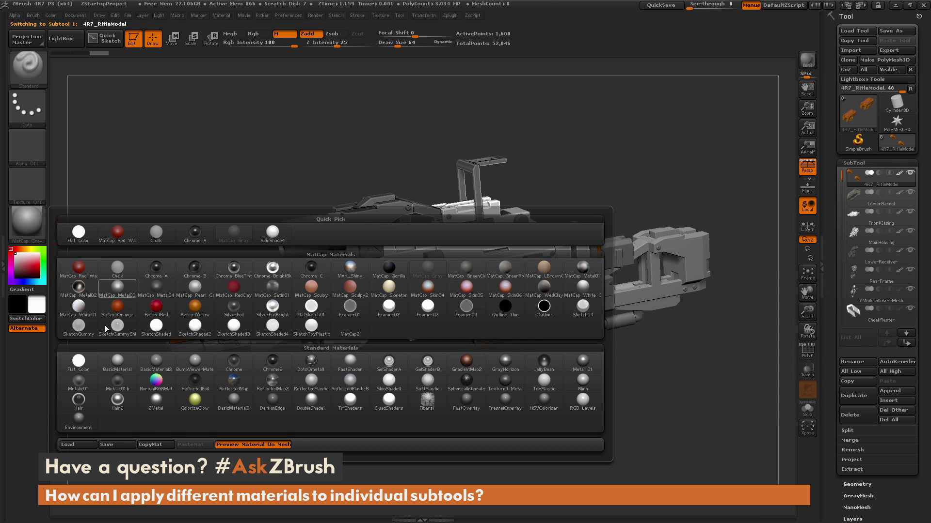
{"action": "left_click", "coordinate": [85, 362]}
{"action": "left_click", "coordinate": [50, 15]}
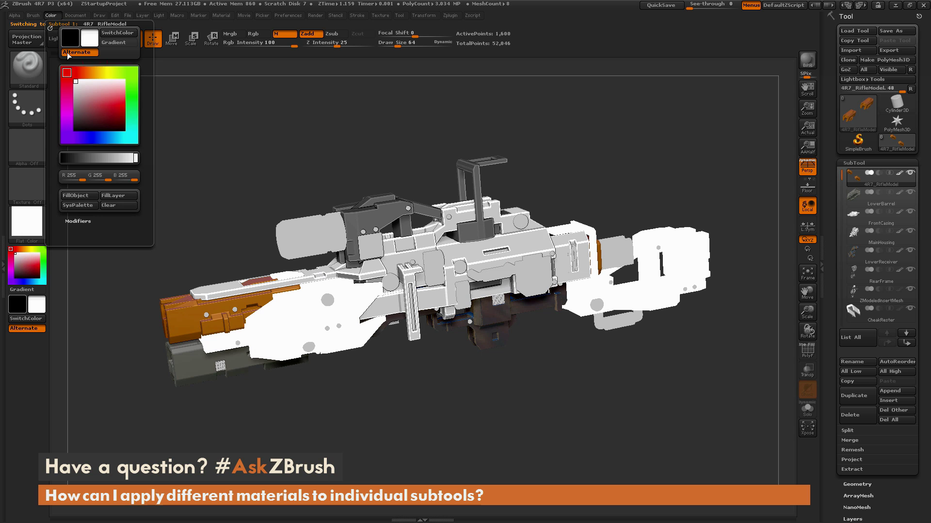
{"action": "left_click", "coordinate": [75, 199]}
{"action": "left_click_drag", "start_coordinate": [597, 395], "coordinate": [617, 403]}
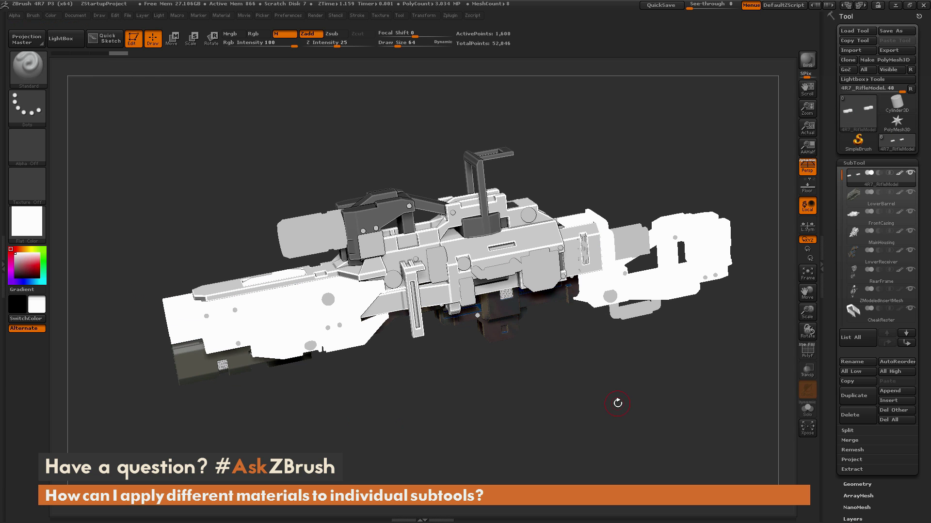
{"action": "left_click_drag", "start_coordinate": [524, 421], "coordinate": [531, 423]}
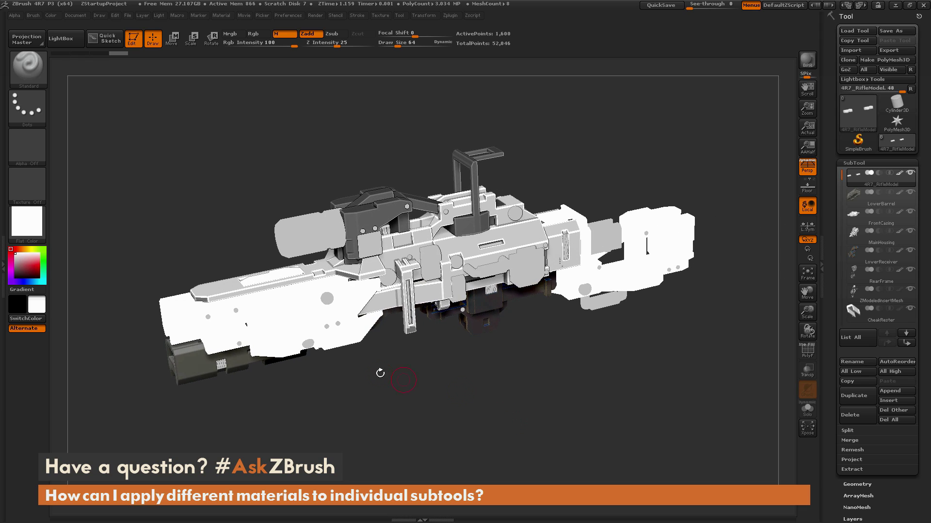
{"action": "left_click", "coordinate": [27, 223]}
{"action": "left_click", "coordinate": [428, 269]}
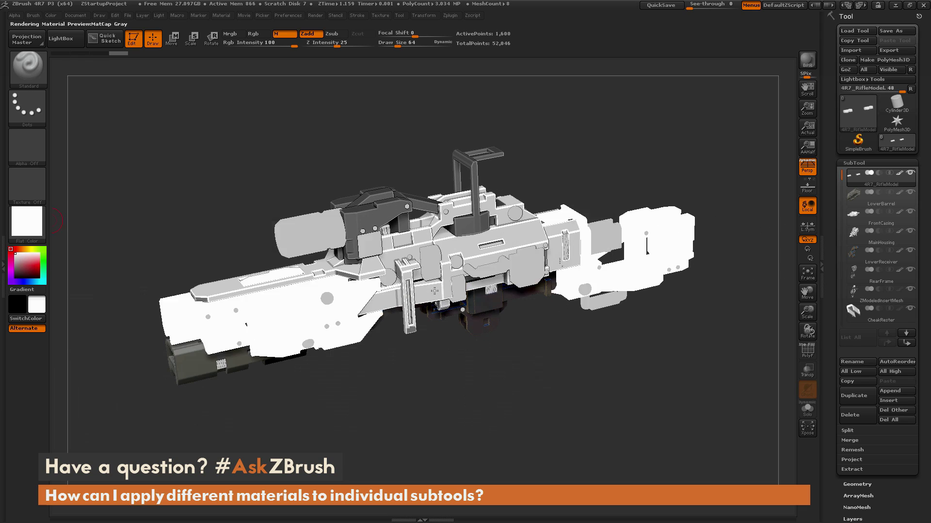
{"action": "mouse_move", "coordinate": [582, 446]}
{"action": "left_mouse_down"}
{"action": "mouse_move", "coordinate": [566, 419]}
{"action": "mouse_move", "coordinate": [583, 453]}
{"action": "left_mouse_up"}
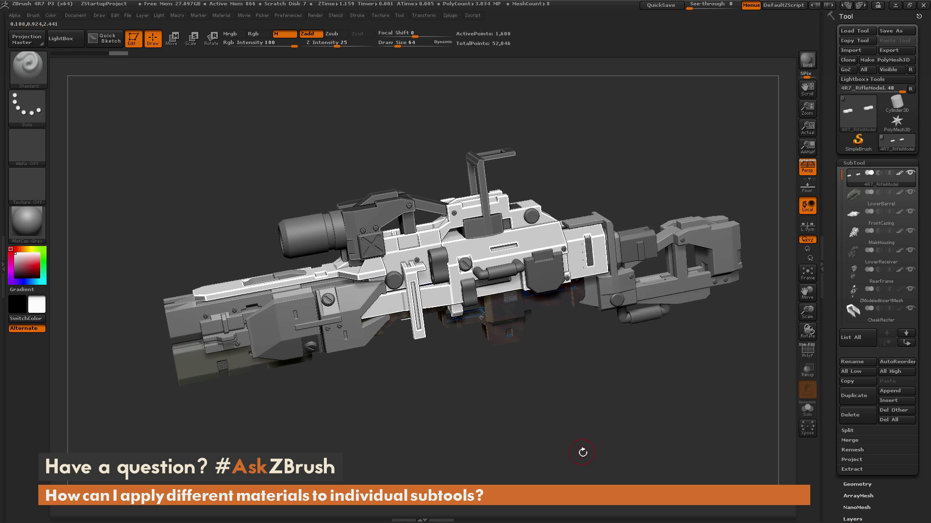